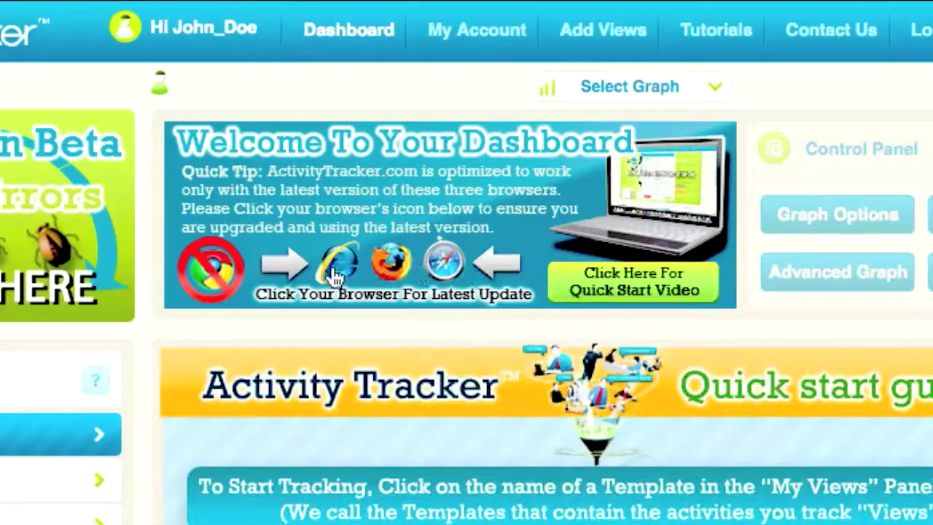
Leave the Firefox update page and load Sample Template 2 from the My Views panel
{"action": "left_click", "coordinate": [387, 272]}
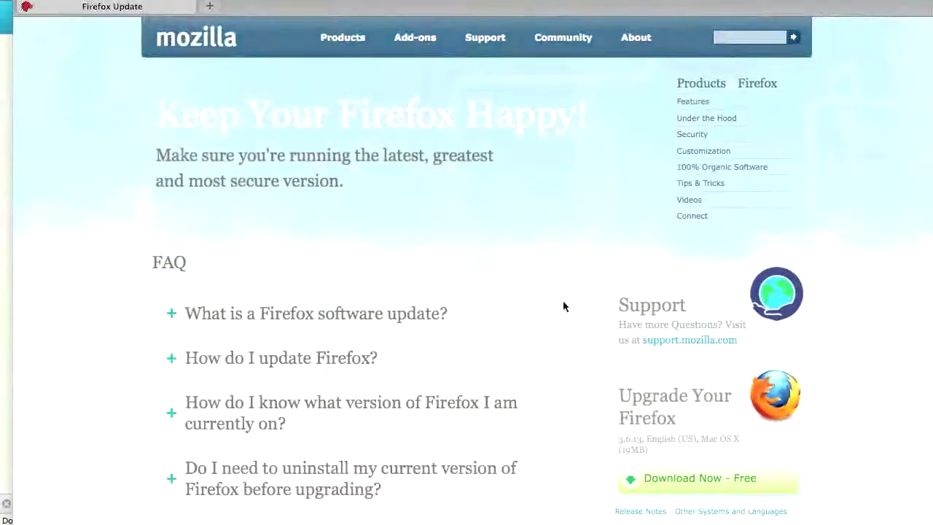
{"action": "scroll", "coordinate": [563, 306], "scroll_direction": "down", "scroll_amount": 3}
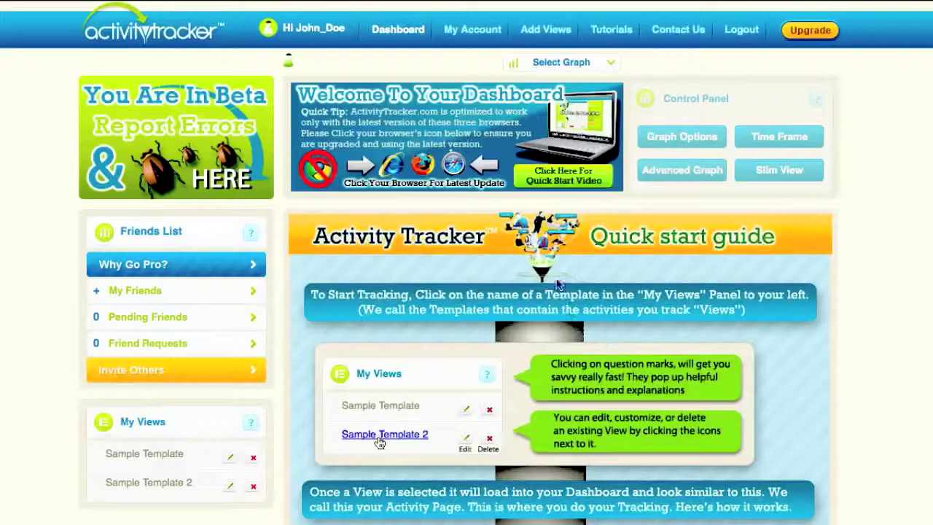
{"action": "scroll", "coordinate": [558, 284], "scroll_direction": "down", "scroll_amount": 2}
{"action": "scroll", "coordinate": [558, 284], "scroll_direction": "down", "scroll_amount": 5}
{"action": "left_click", "coordinate": [158, 487]}
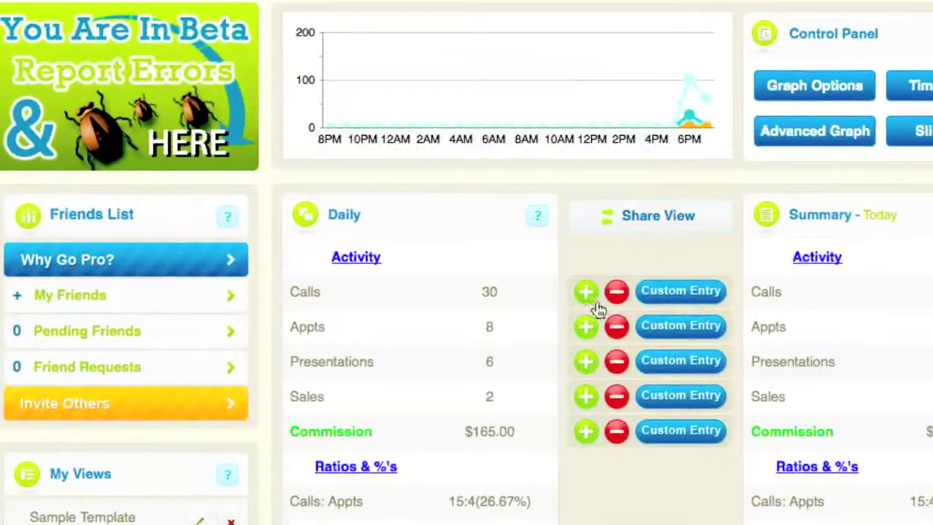
Add two calls to today's Calls count in the Daily panel
{"action": "scroll", "coordinate": [591, 308], "scroll_direction": "down", "scroll_amount": 3}
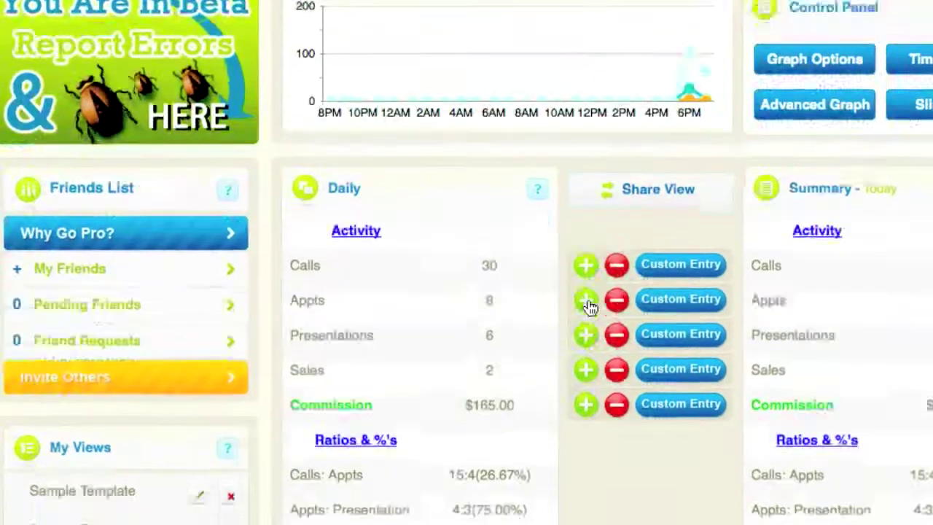
{"action": "scroll", "coordinate": [591, 307], "scroll_direction": "down", "scroll_amount": 2}
{"action": "scroll", "coordinate": [589, 306], "scroll_direction": "up", "scroll_amount": 2}
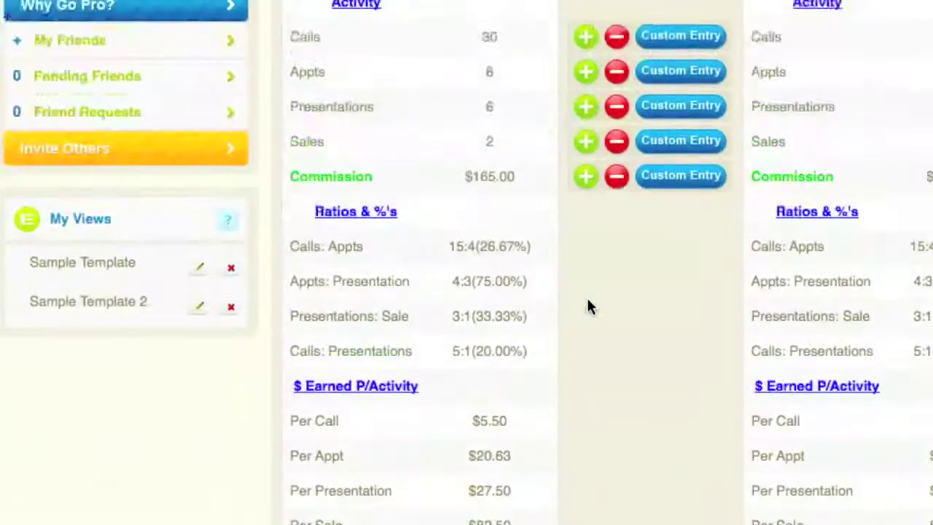
{"action": "left_click", "coordinate": [588, 38]}
{"action": "scroll", "coordinate": [575, 142], "scroll_direction": "up", "scroll_amount": 4}
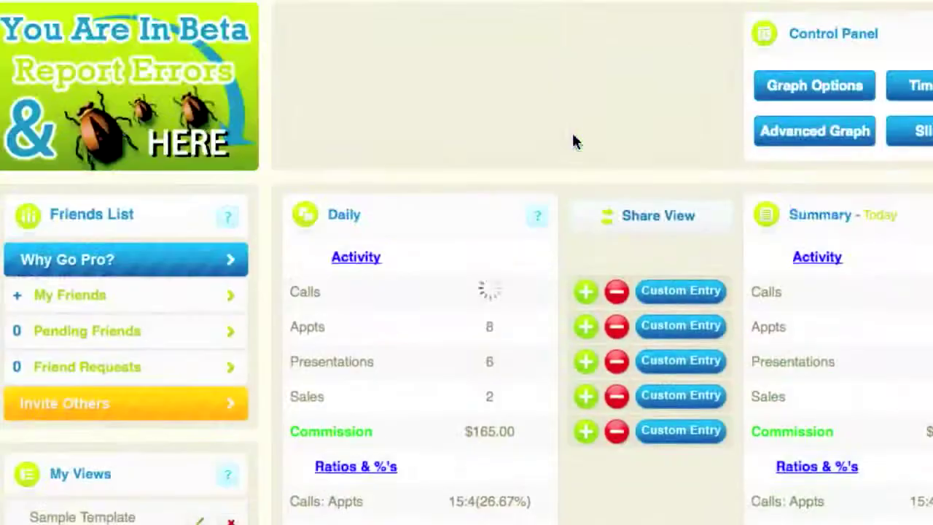
{"action": "left_click", "coordinate": [588, 305]}
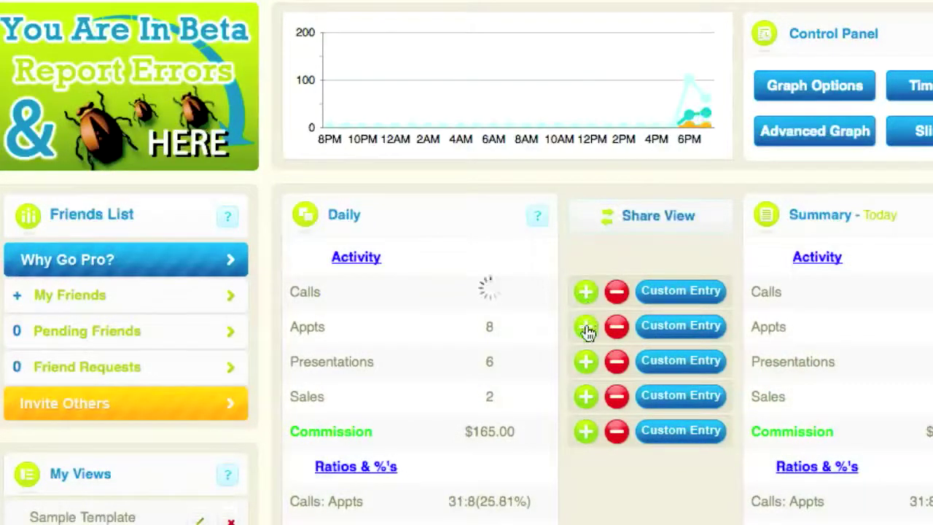
Add one each to Appts, Presentations and Sales, reaching 9, 7 and 3
{"action": "left_click", "coordinate": [587, 327]}
{"action": "left_click", "coordinate": [583, 362]}
{"action": "left_click", "coordinate": [587, 397]}
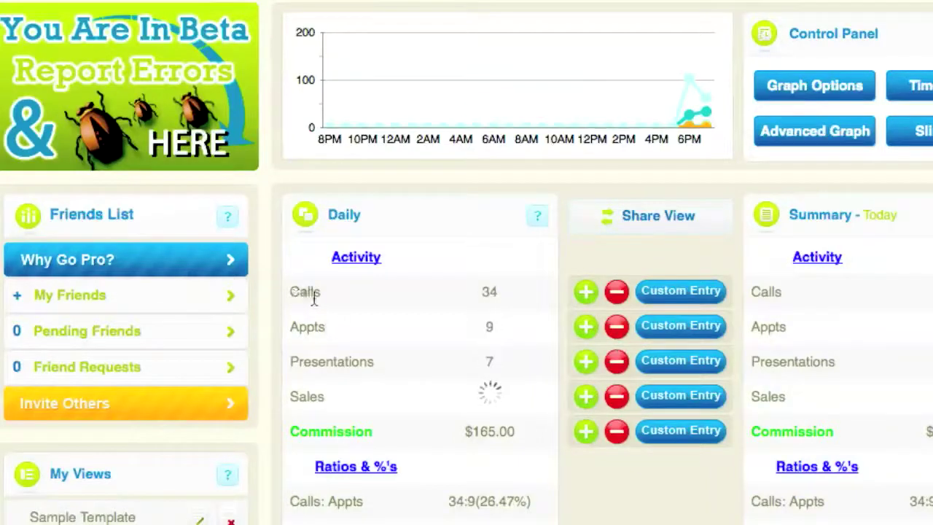
{"action": "left_click_drag", "start_coordinate": [278, 337], "coordinate": [402, 341]}
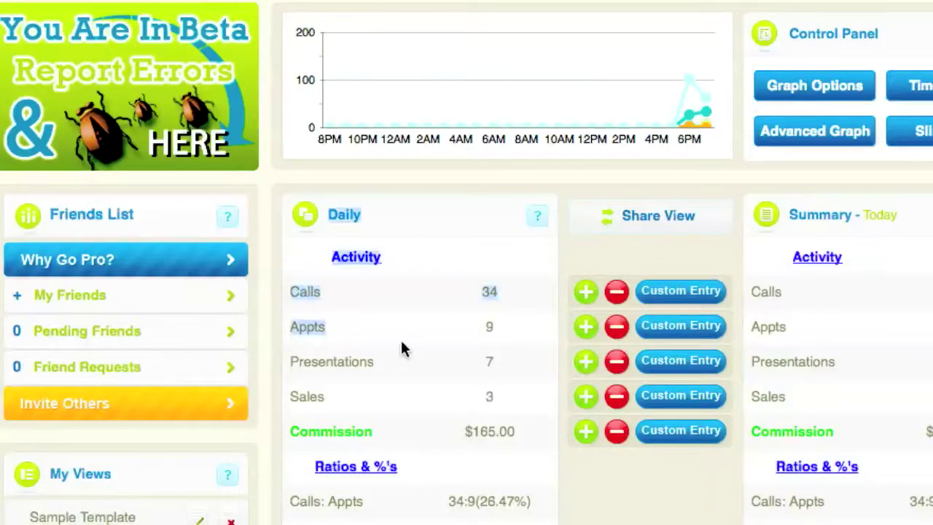
{"action": "left_click", "coordinate": [403, 362]}
{"action": "scroll", "coordinate": [403, 364], "scroll_direction": "down", "scroll_amount": 1}
{"action": "scroll", "coordinate": [403, 365], "scroll_direction": "down", "scroll_amount": 1}
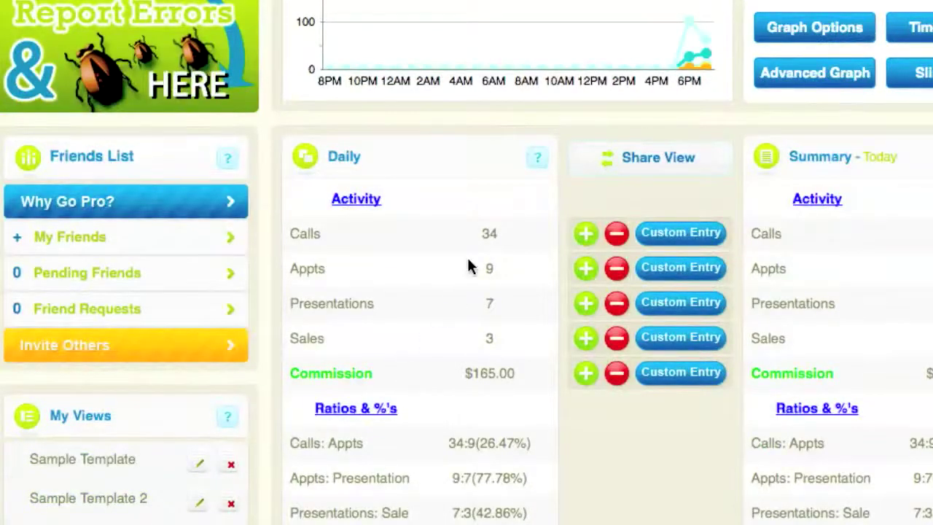
{"action": "scroll", "coordinate": [469, 267], "scroll_direction": "up", "scroll_amount": 1}
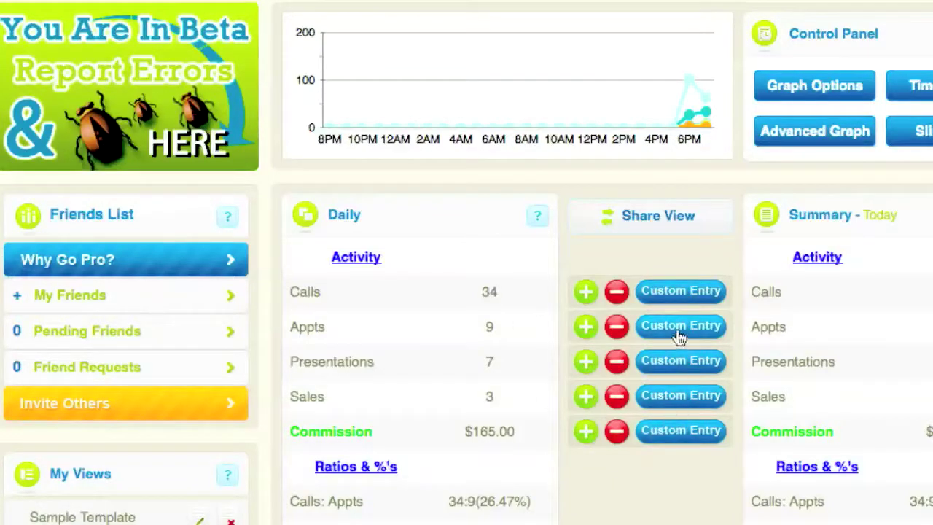
Raise calls to 35 and appts to 10, and reduce sales by two to 1
{"action": "left_click", "coordinate": [584, 295]}
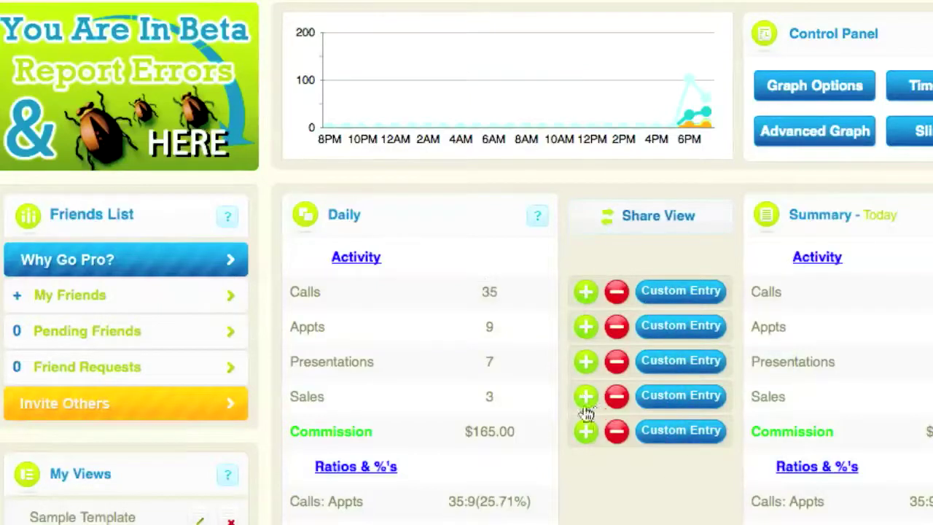
{"action": "left_click", "coordinate": [583, 330]}
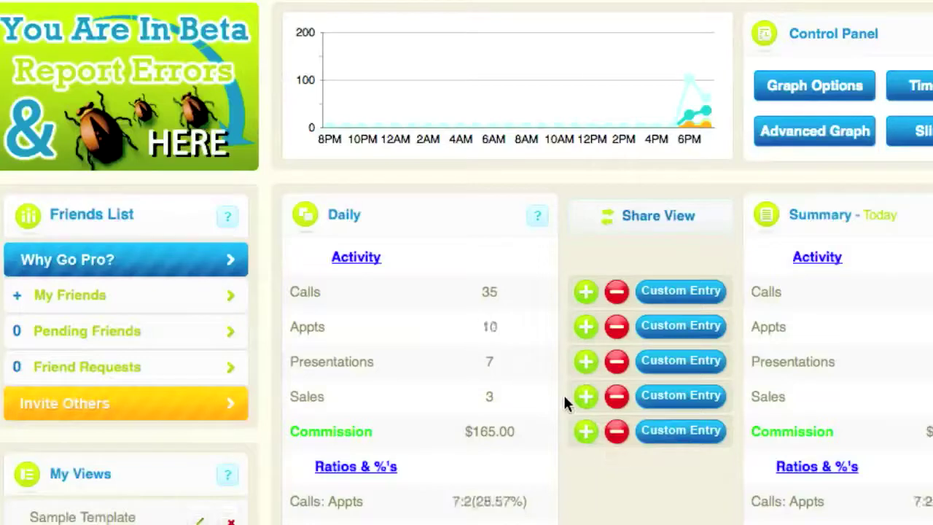
{"action": "left_click", "coordinate": [616, 403]}
{"action": "left_click", "coordinate": [617, 405]}
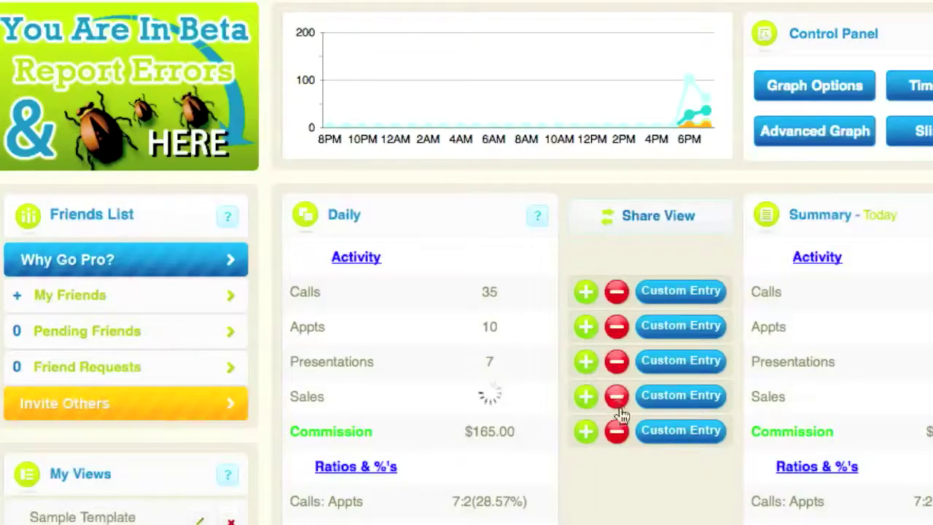
Add a custom 100 to Commission so it reads $265.00
{"action": "left_click", "coordinate": [663, 432]}
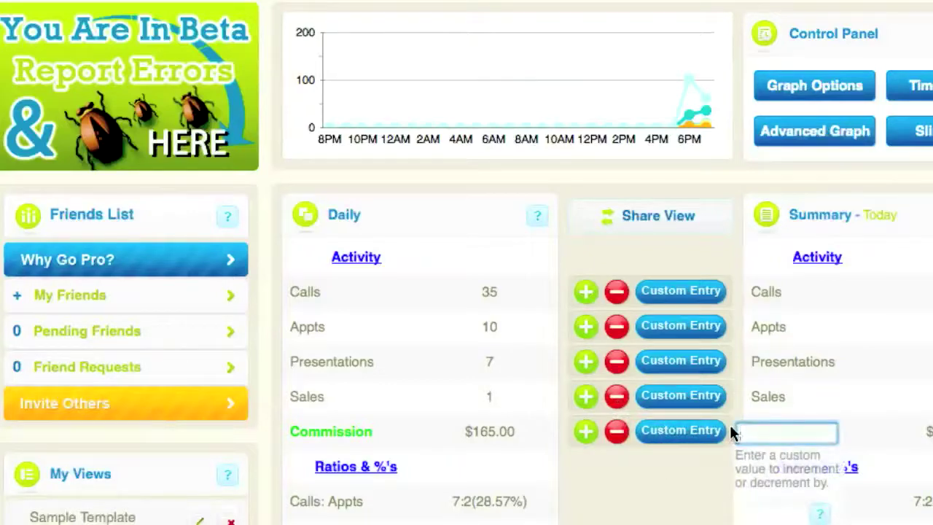
{"action": "type", "text": "100"}
{"action": "key", "text": "Return"}
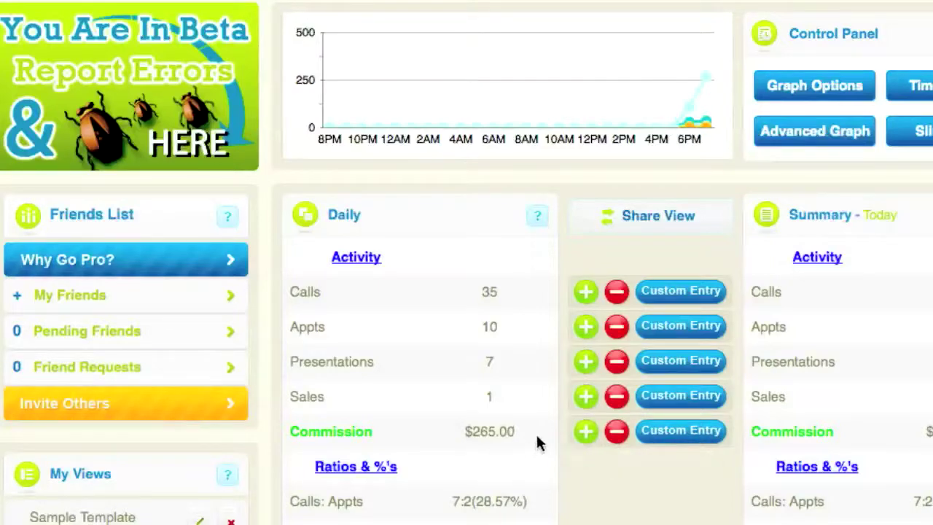
{"action": "left_click_drag", "start_coordinate": [534, 433], "coordinate": [450, 431]}
{"action": "scroll", "coordinate": [484, 442], "scroll_direction": "down", "scroll_amount": 5}
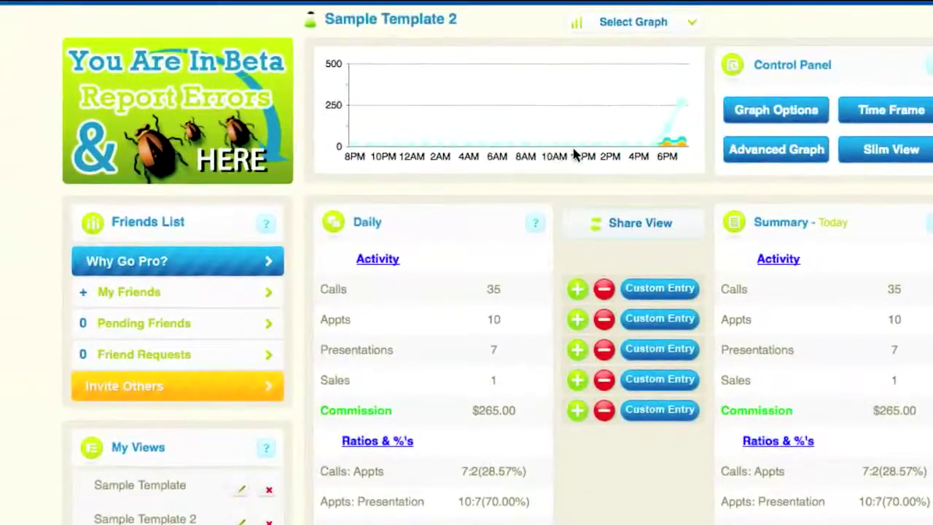
Switch the graph to columns and remove Commission from the graphed fields
{"action": "left_click", "coordinate": [641, 25]}
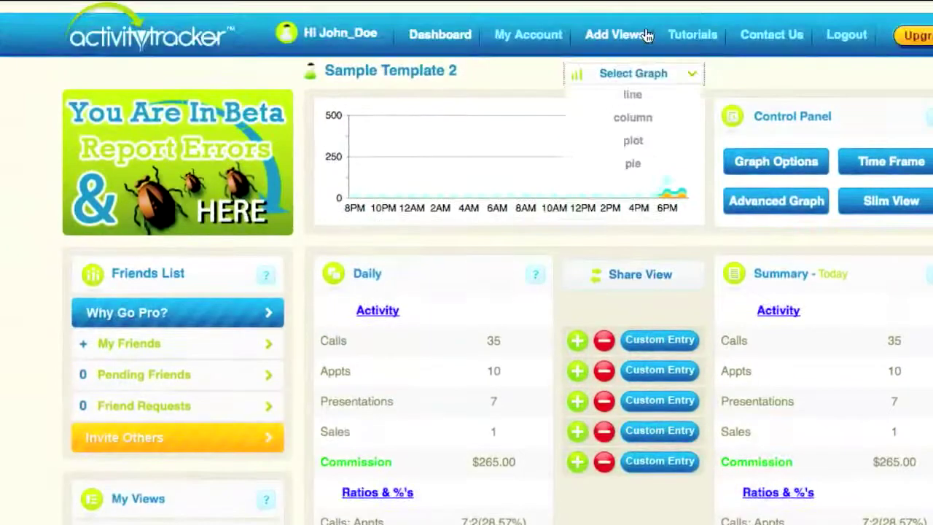
{"action": "left_click", "coordinate": [646, 118]}
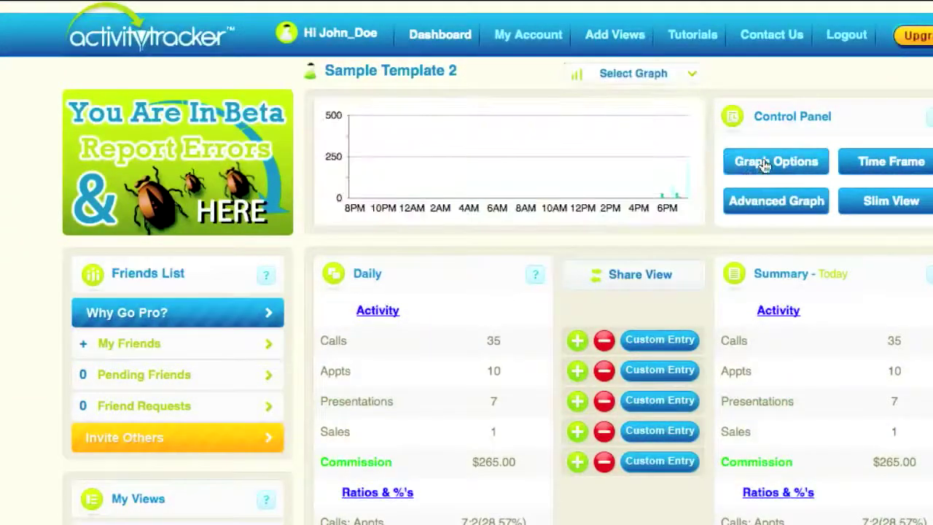
{"action": "left_click", "coordinate": [763, 166]}
{"action": "left_click", "coordinate": [401, 401]}
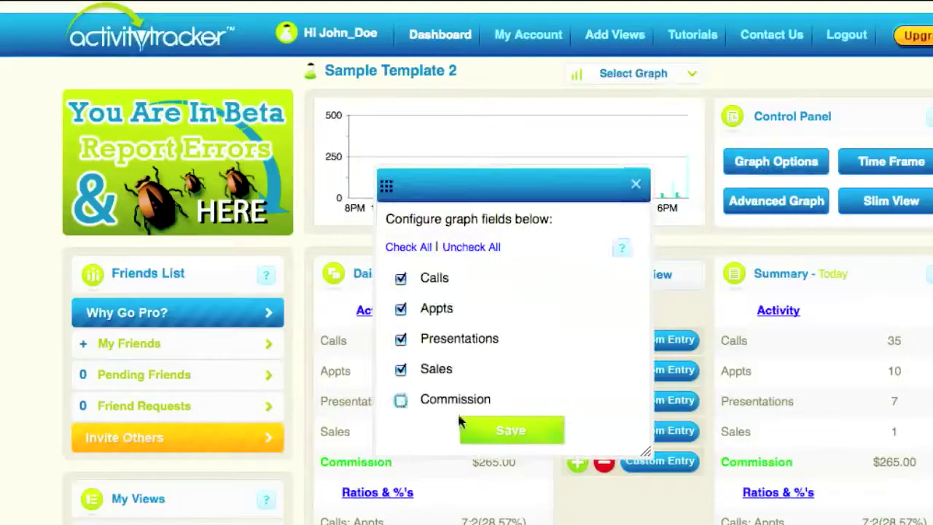
{"action": "left_click", "coordinate": [521, 431]}
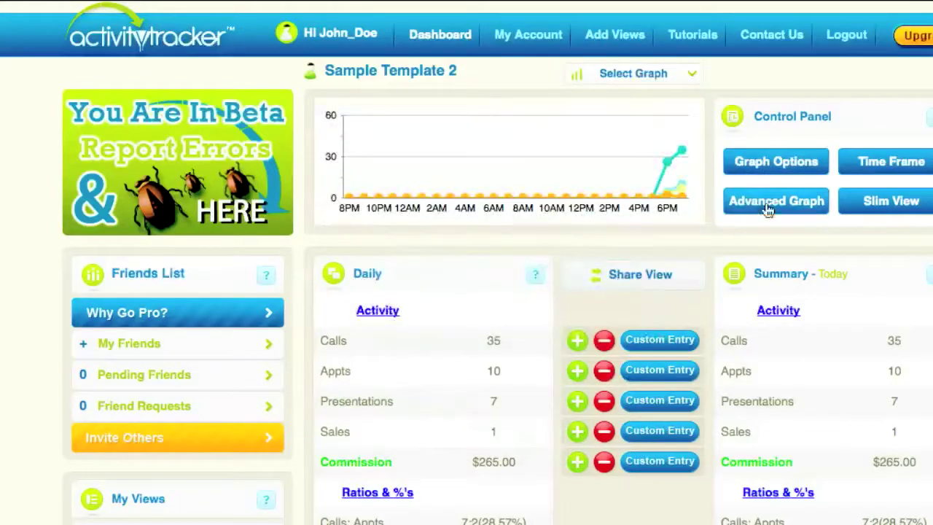
{"action": "scroll", "coordinate": [598, 259], "scroll_direction": "down", "scroll_amount": 3}
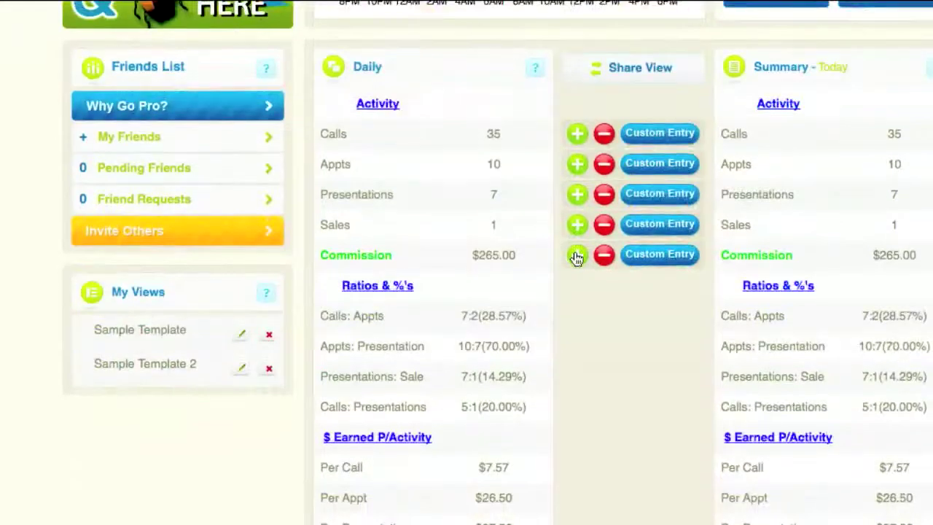
{"action": "scroll", "coordinate": [576, 258], "scroll_direction": "up", "scroll_amount": 3}
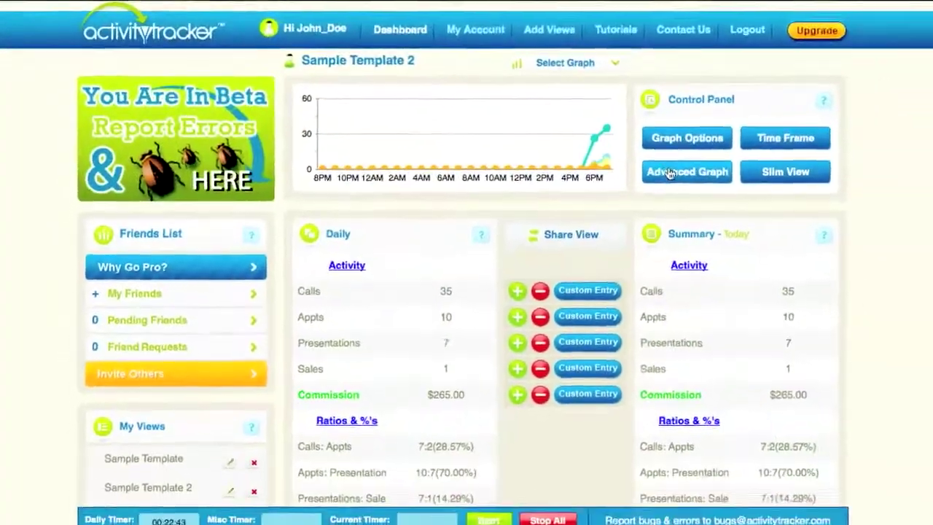
Open the Advanced Graph, view its start-date calendar, then close it
{"action": "left_click", "coordinate": [663, 170]}
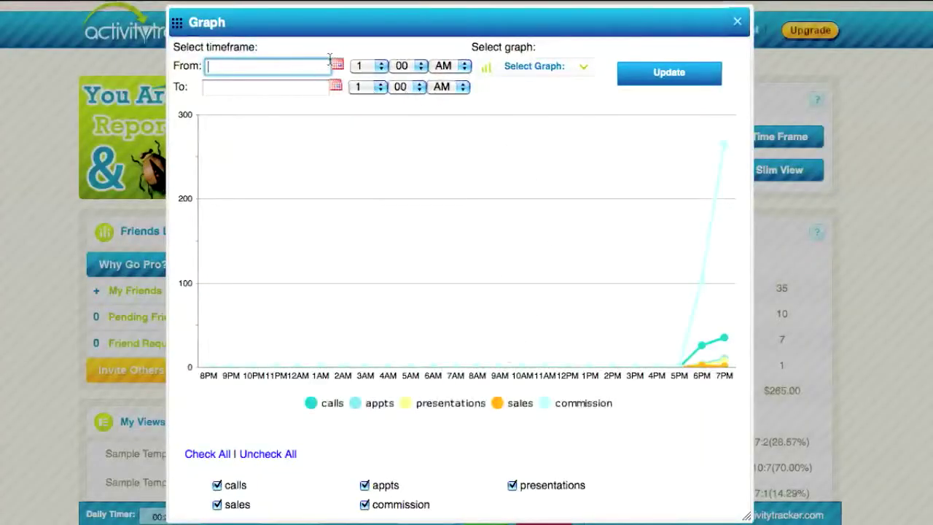
{"action": "left_click", "coordinate": [336, 64]}
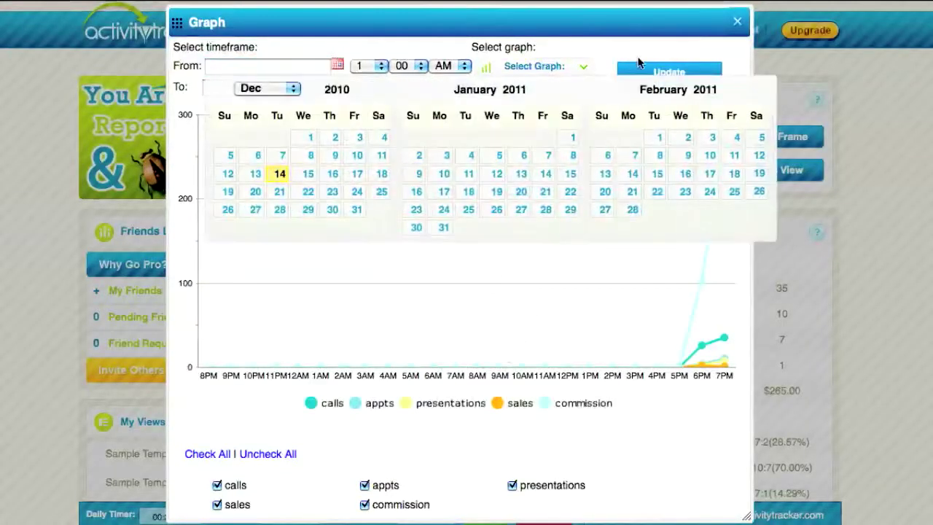
{"action": "left_click", "coordinate": [737, 21]}
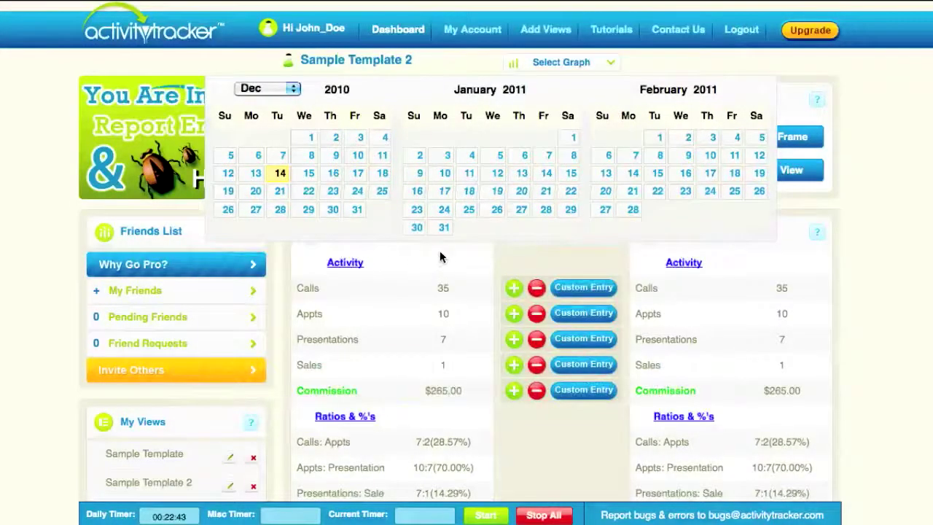
{"action": "scroll", "coordinate": [452, 284], "scroll_direction": "down", "scroll_amount": 3}
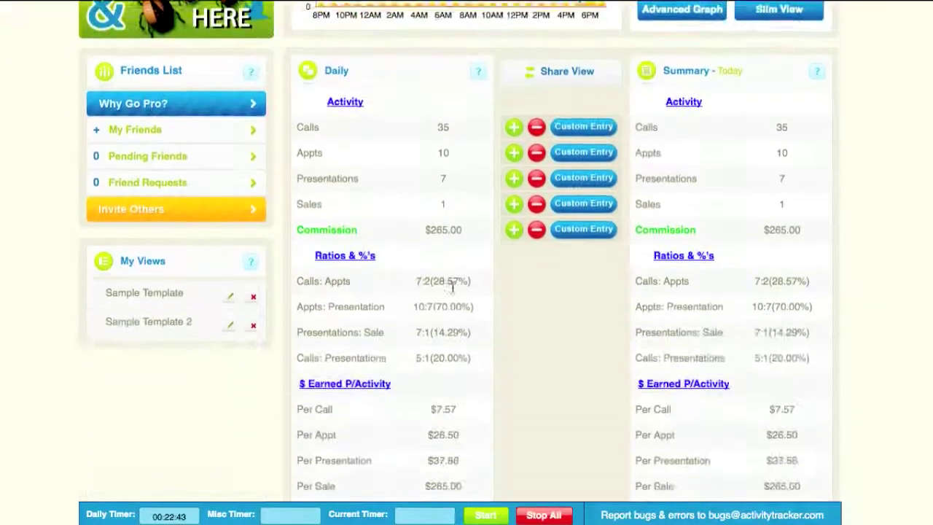
{"action": "scroll", "coordinate": [452, 283], "scroll_direction": "down", "scroll_amount": 1}
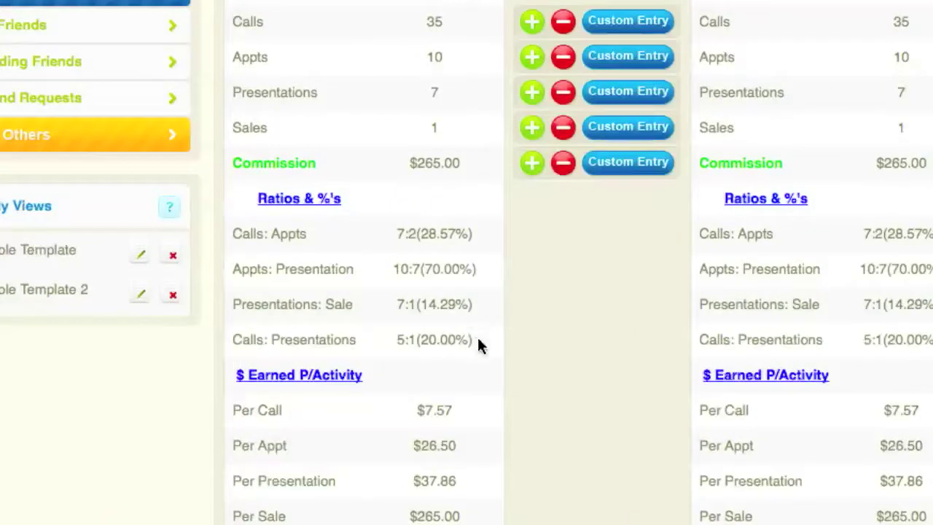
{"action": "left_click_drag", "start_coordinate": [390, 337], "coordinate": [488, 344]}
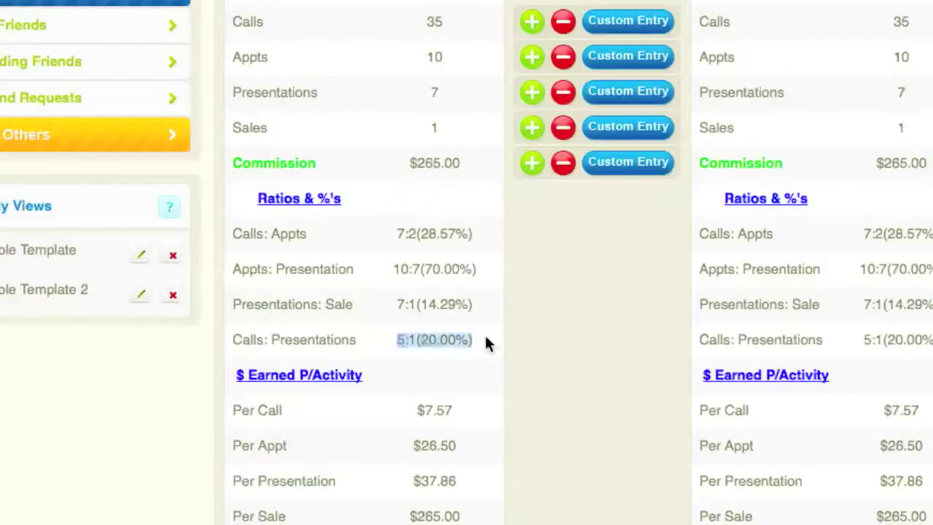
{"action": "left_click", "coordinate": [484, 343]}
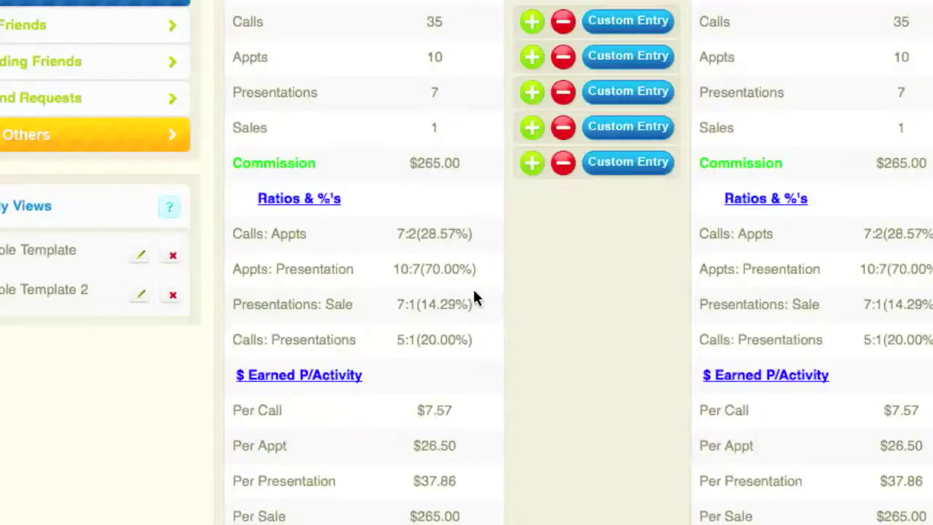
{"action": "scroll", "coordinate": [473, 298], "scroll_direction": "up", "scroll_amount": 1}
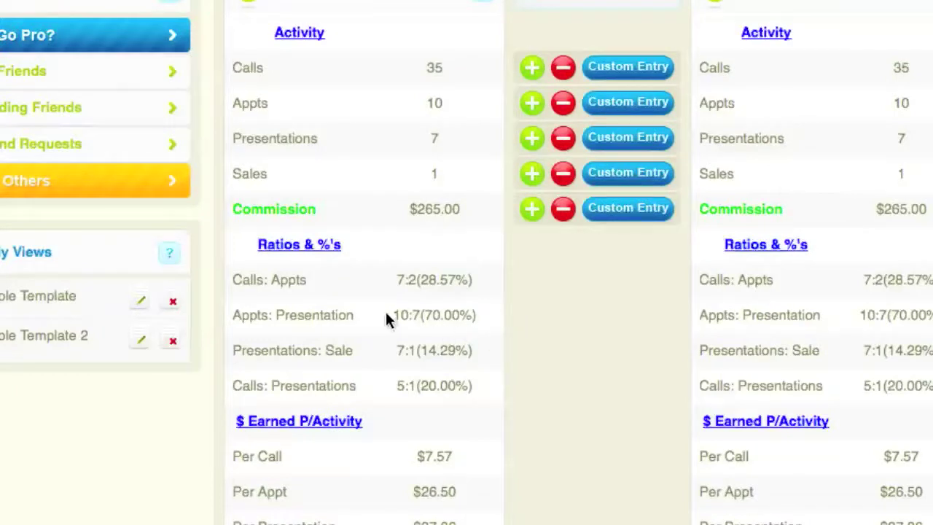
{"action": "left_click_drag", "start_coordinate": [396, 312], "coordinate": [492, 314]}
{"action": "left_click", "coordinate": [492, 315]}
{"action": "left_click_drag", "start_coordinate": [477, 368], "coordinate": [396, 362]}
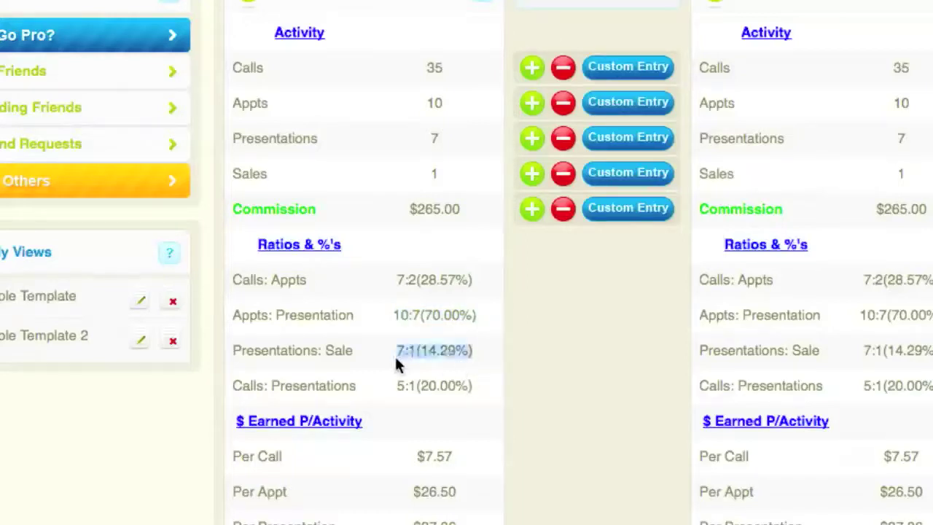
{"action": "left_click", "coordinate": [397, 363]}
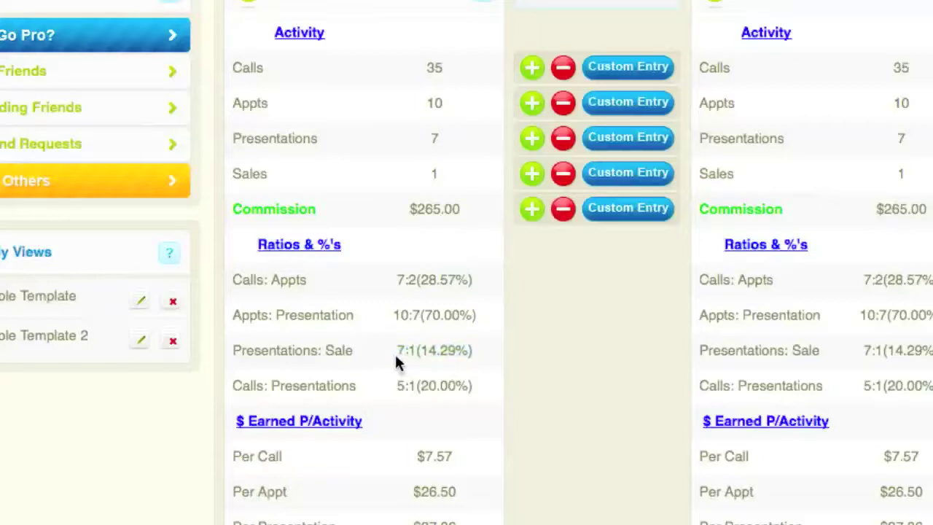
{"action": "left_click_drag", "start_coordinate": [393, 352], "coordinate": [493, 355]}
{"action": "left_click", "coordinate": [492, 352]}
{"action": "scroll", "coordinate": [492, 356], "scroll_direction": "down", "scroll_amount": 3}
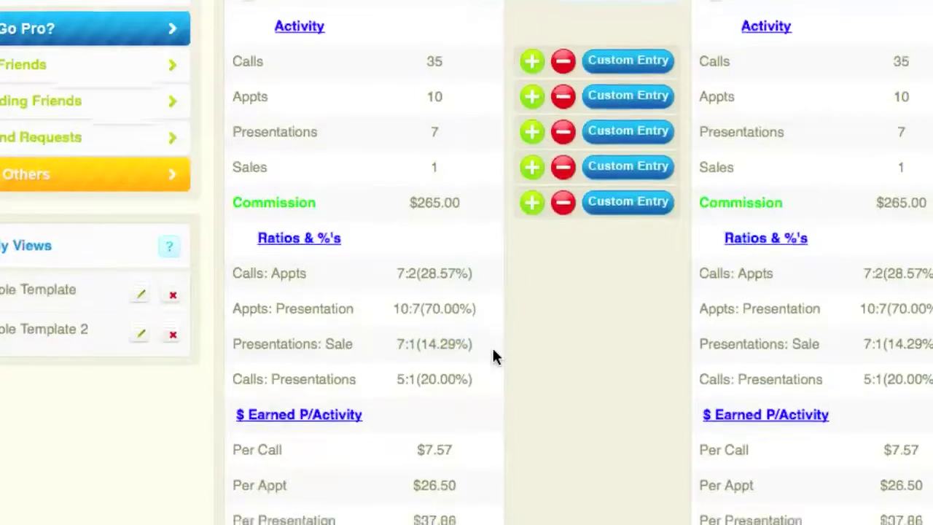
{"action": "scroll", "coordinate": [492, 355], "scroll_direction": "up", "scroll_amount": 2}
{"action": "scroll", "coordinate": [493, 357], "scroll_direction": "up", "scroll_amount": 1}
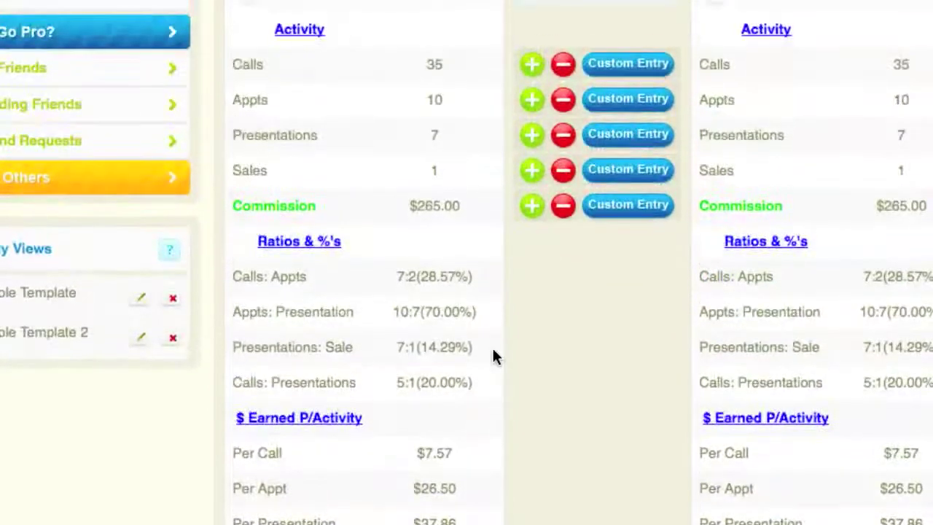
{"action": "left_click_drag", "start_coordinate": [477, 355], "coordinate": [389, 354]}
{"action": "left_click", "coordinate": [394, 354]}
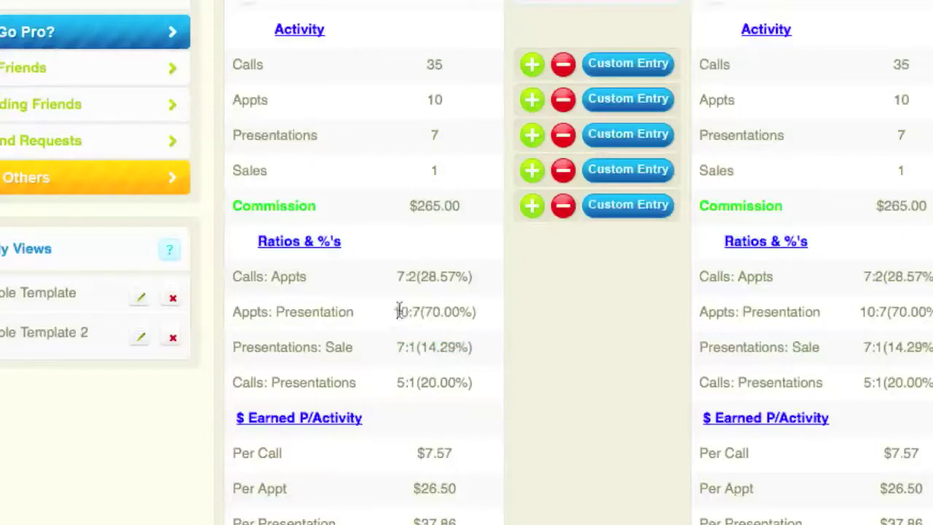
{"action": "left_click_drag", "start_coordinate": [408, 312], "coordinate": [487, 312]}
{"action": "left_click", "coordinate": [487, 315]}
{"action": "scroll", "coordinate": [488, 315], "scroll_direction": "down", "scroll_amount": 1}
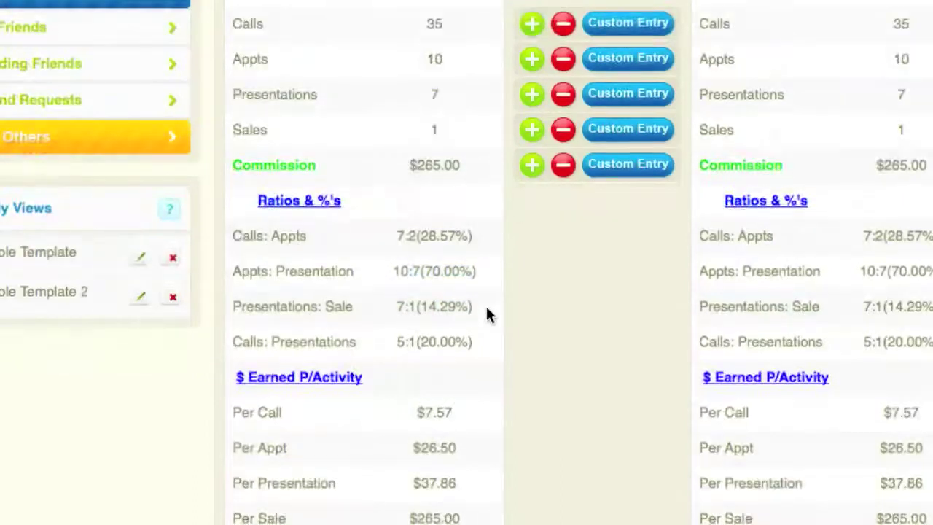
{"action": "scroll", "coordinate": [476, 370], "scroll_direction": "up", "scroll_amount": 1}
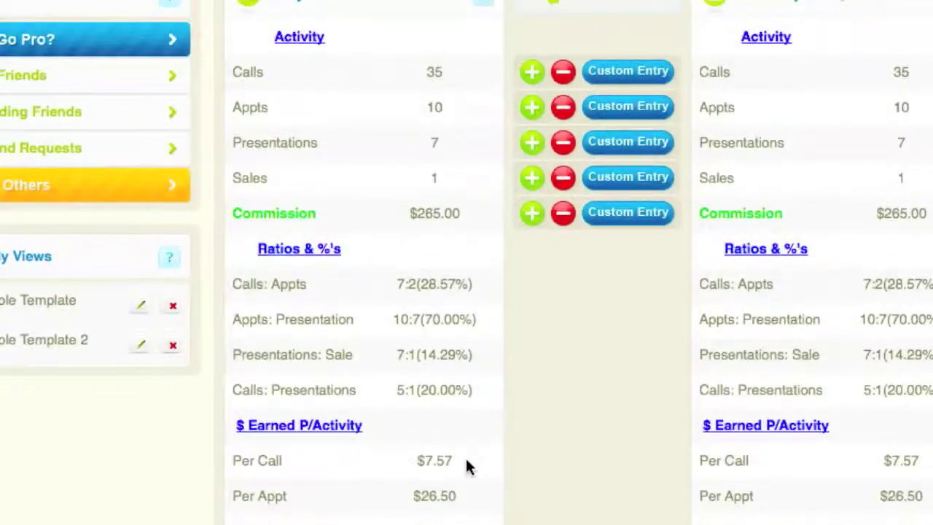
{"action": "left_click_drag", "start_coordinate": [468, 464], "coordinate": [385, 465]}
{"action": "left_click", "coordinate": [384, 463]}
{"action": "scroll", "coordinate": [368, 437], "scroll_direction": "down", "scroll_amount": 1}
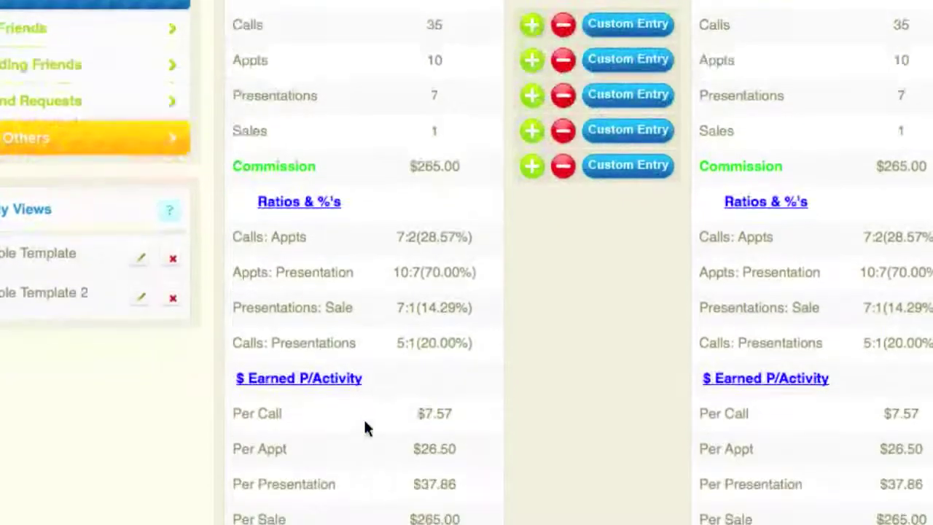
{"action": "left_click_drag", "start_coordinate": [388, 389], "coordinate": [231, 389]}
{"action": "left_click", "coordinate": [498, 392]}
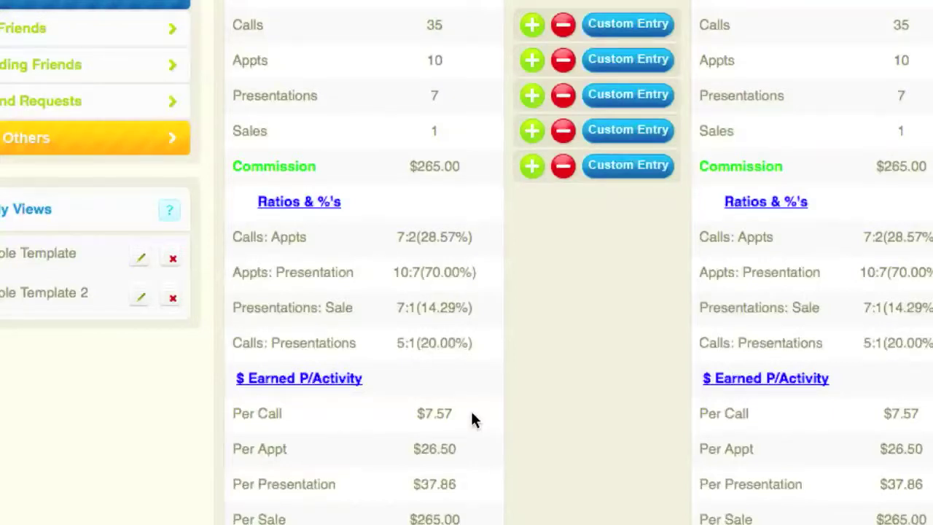
{"action": "left_click_drag", "start_coordinate": [471, 412], "coordinate": [406, 408]}
{"action": "left_click_drag", "start_coordinate": [458, 449], "coordinate": [496, 456]}
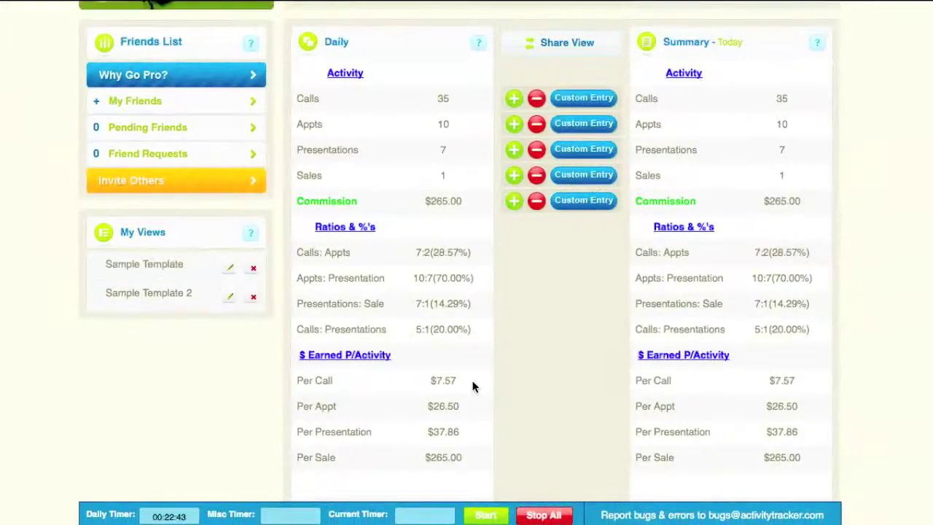
{"action": "scroll", "coordinate": [472, 386], "scroll_direction": "up", "scroll_amount": 2}
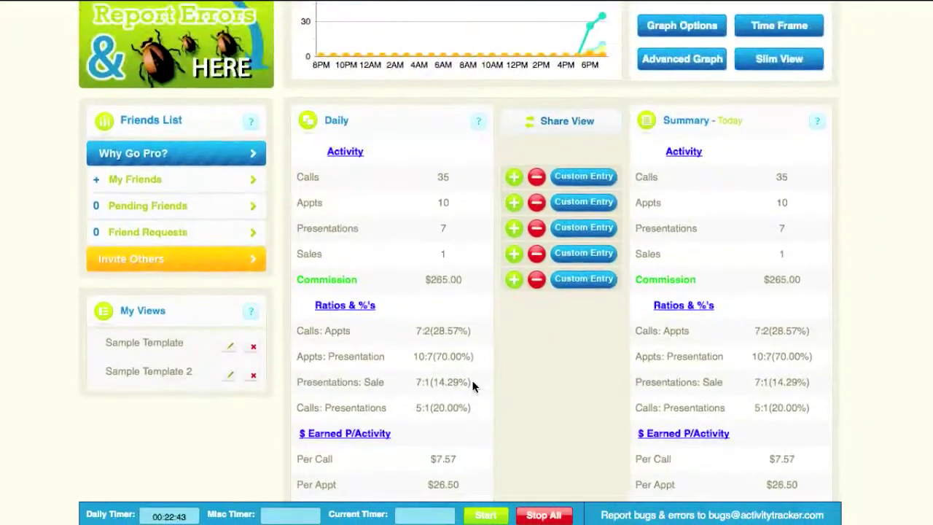
{"action": "scroll", "coordinate": [473, 386], "scroll_direction": "up", "scroll_amount": 1}
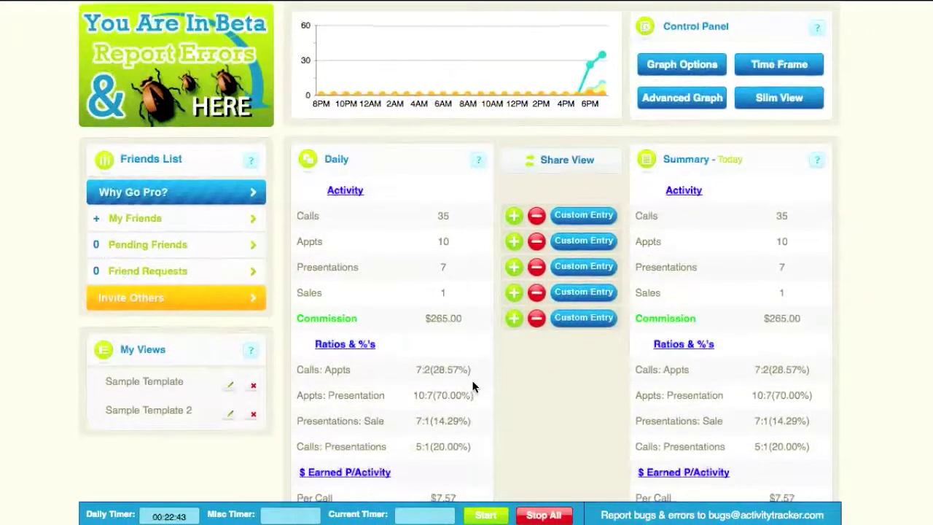
{"action": "scroll", "coordinate": [473, 387], "scroll_direction": "down", "scroll_amount": 3}
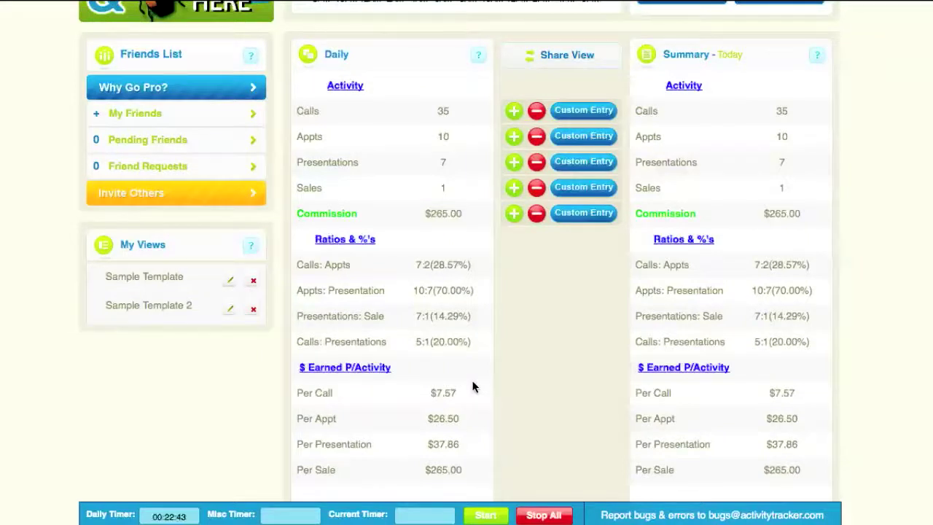
{"action": "left_click_drag", "start_coordinate": [465, 390], "coordinate": [416, 393]}
{"action": "left_click", "coordinate": [417, 394]}
{"action": "left_click", "coordinate": [408, 392]}
{"action": "scroll", "coordinate": [497, 396], "scroll_direction": "up", "scroll_amount": 3}
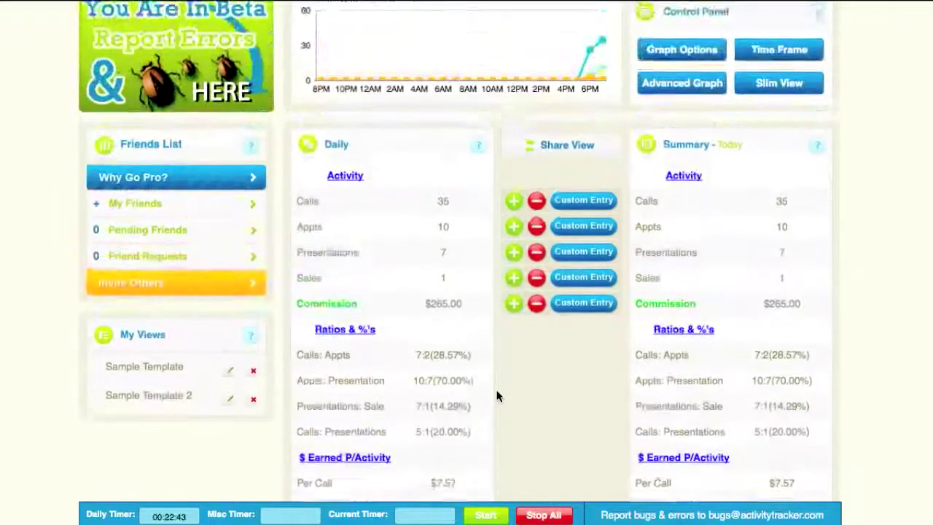
{"action": "scroll", "coordinate": [496, 395], "scroll_direction": "up", "scroll_amount": 1}
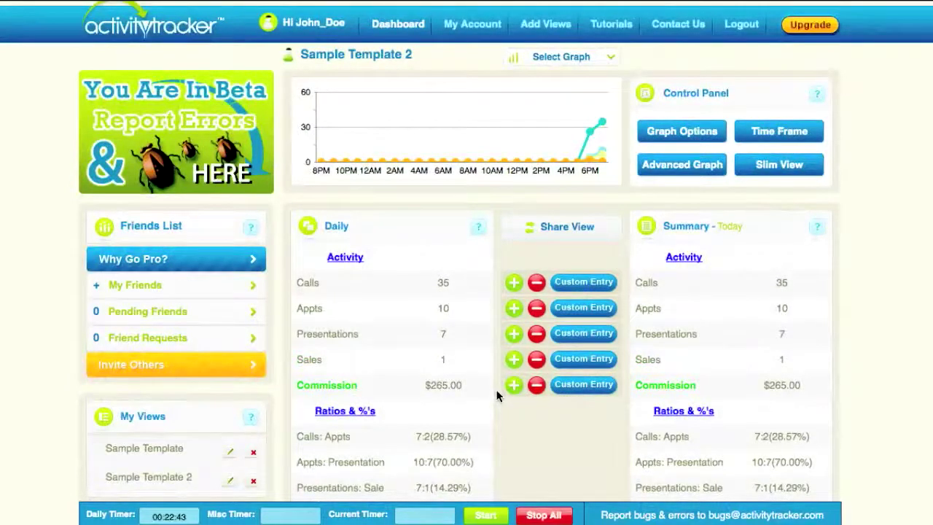
{"action": "scroll", "coordinate": [509, 411], "scroll_direction": "down", "scroll_amount": 3}
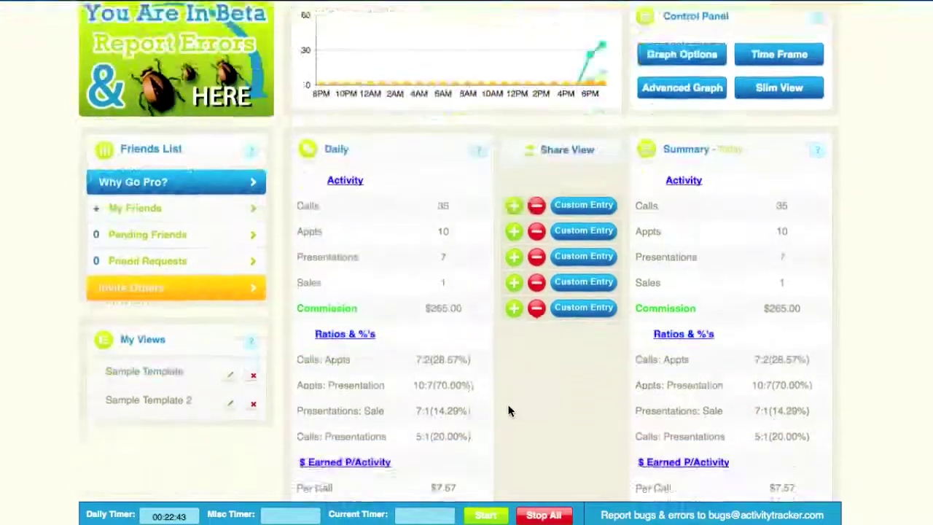
{"action": "scroll", "coordinate": [509, 412], "scroll_direction": "down", "scroll_amount": 3}
{"action": "scroll", "coordinate": [509, 411], "scroll_direction": "up", "scroll_amount": 6}
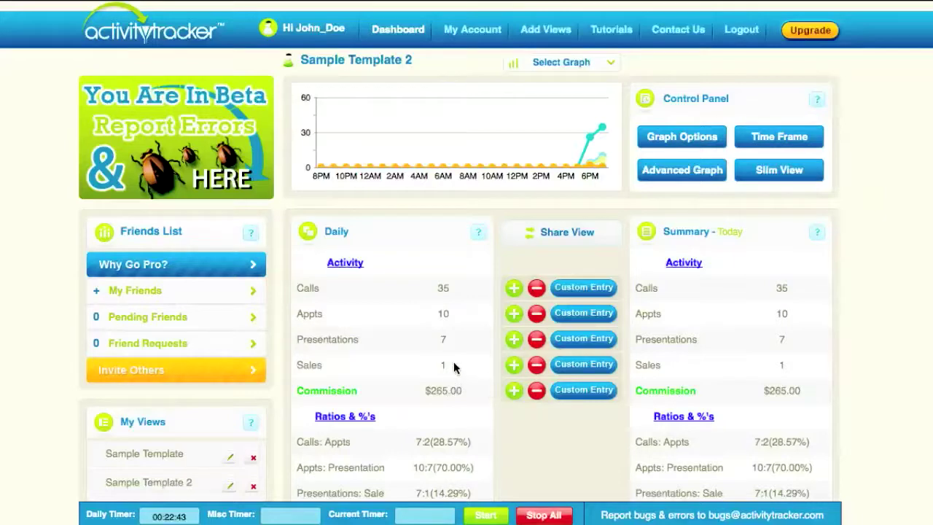
Set the time frame to Last 30 days and switch to Slim View
{"action": "left_click", "coordinate": [758, 145]}
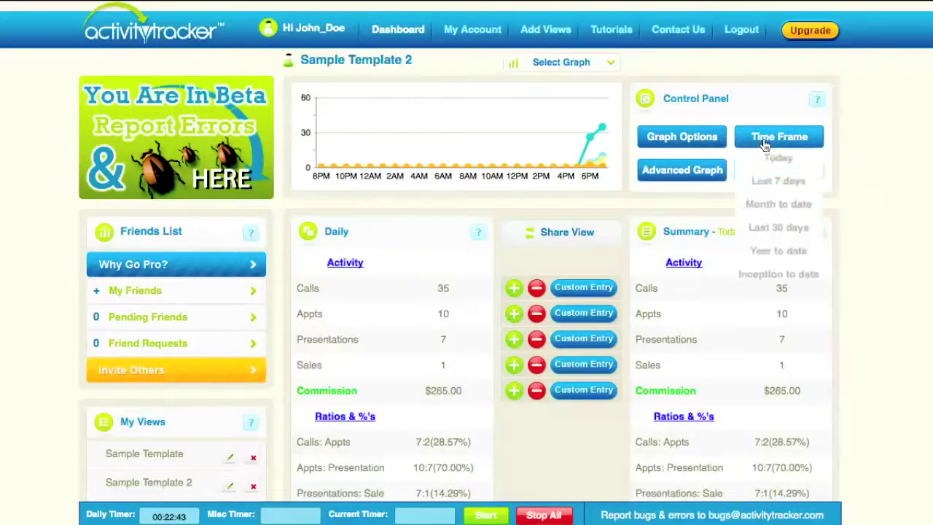
{"action": "left_click", "coordinate": [778, 226]}
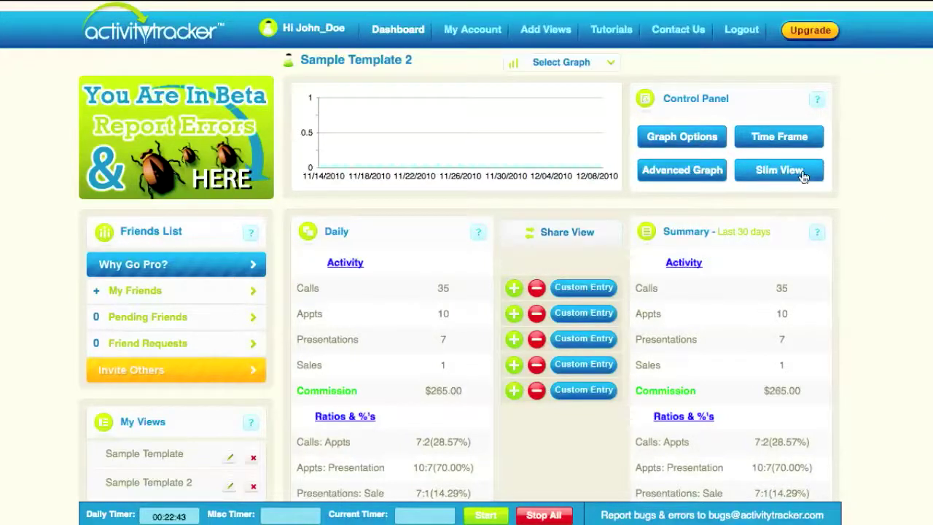
{"action": "left_click", "coordinate": [778, 170]}
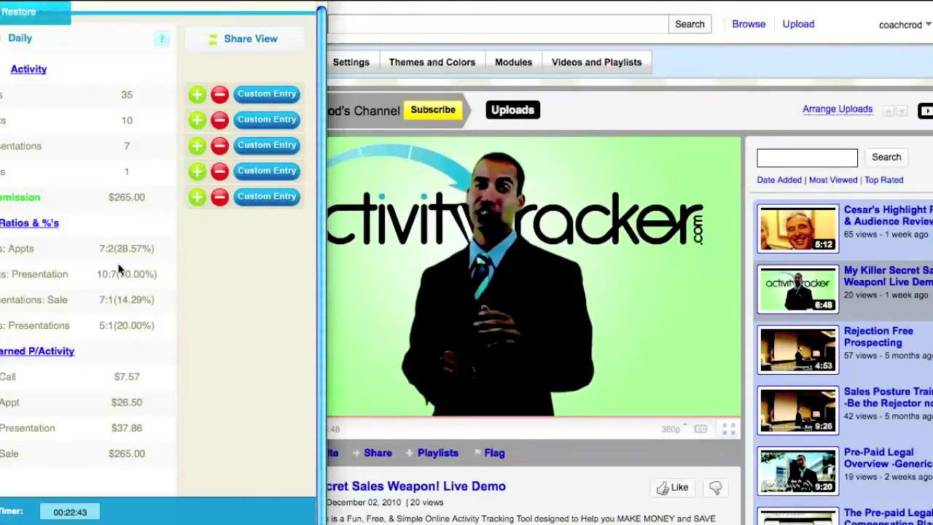
Log one more call from the Calls row in Slim View
{"action": "left_click", "coordinate": [197, 94]}
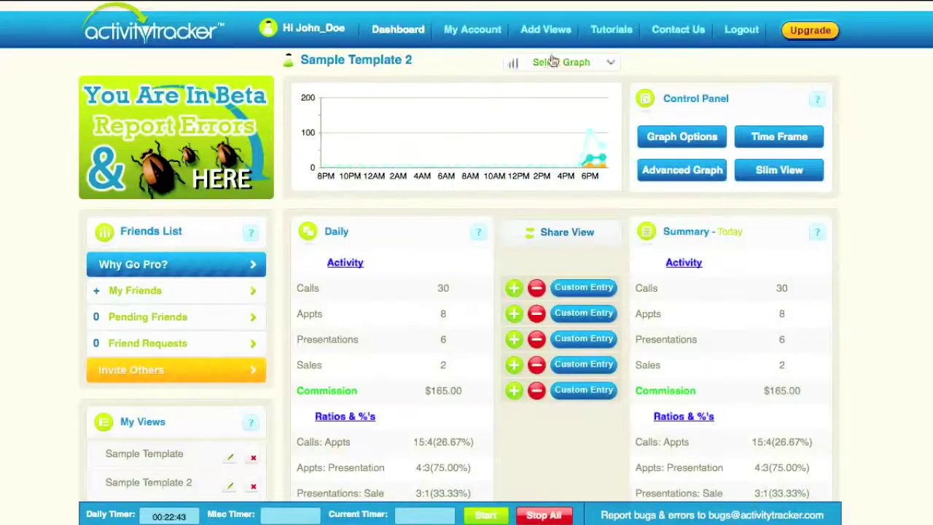
Open the Views Library, browse Recommended and Friends' Views, then scroll through All Views
{"action": "left_click", "coordinate": [543, 33]}
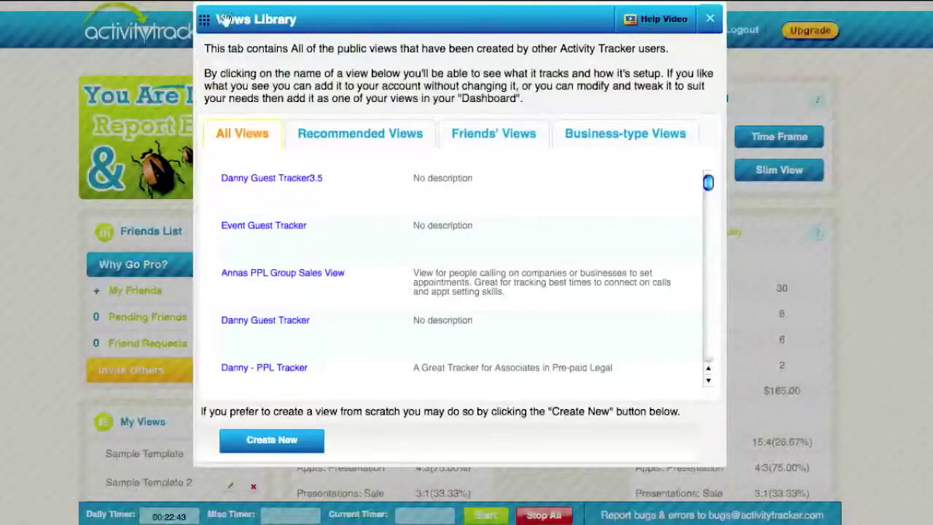
{"action": "left_click", "coordinate": [347, 138]}
{"action": "left_click", "coordinate": [491, 135]}
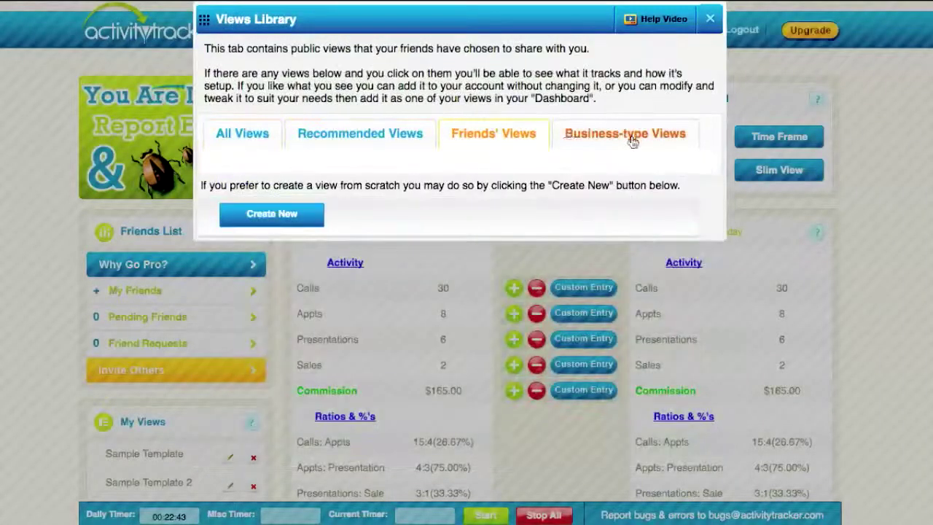
{"action": "left_click", "coordinate": [380, 131]}
{"action": "left_click", "coordinate": [271, 140]}
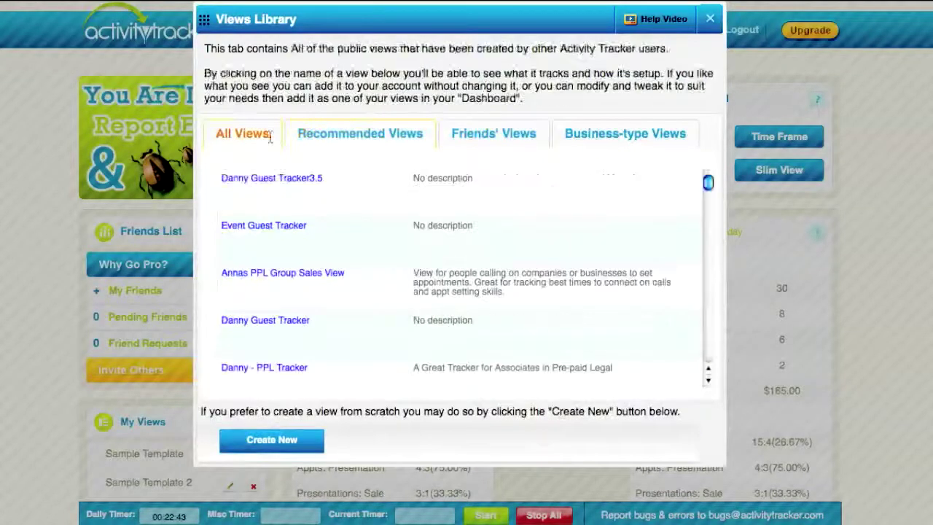
{"action": "scroll", "coordinate": [368, 177], "scroll_direction": "down", "scroll_amount": 3}
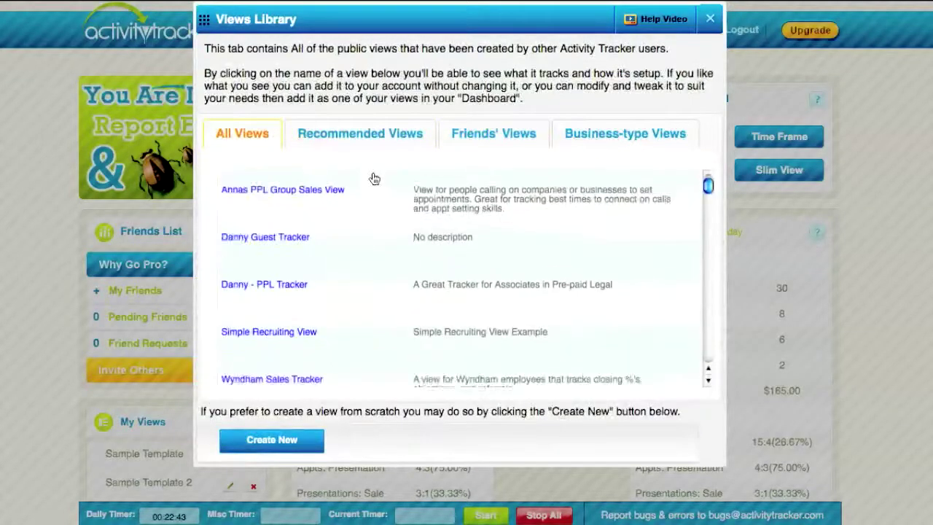
{"action": "scroll", "coordinate": [403, 223], "scroll_direction": "down", "scroll_amount": 6}
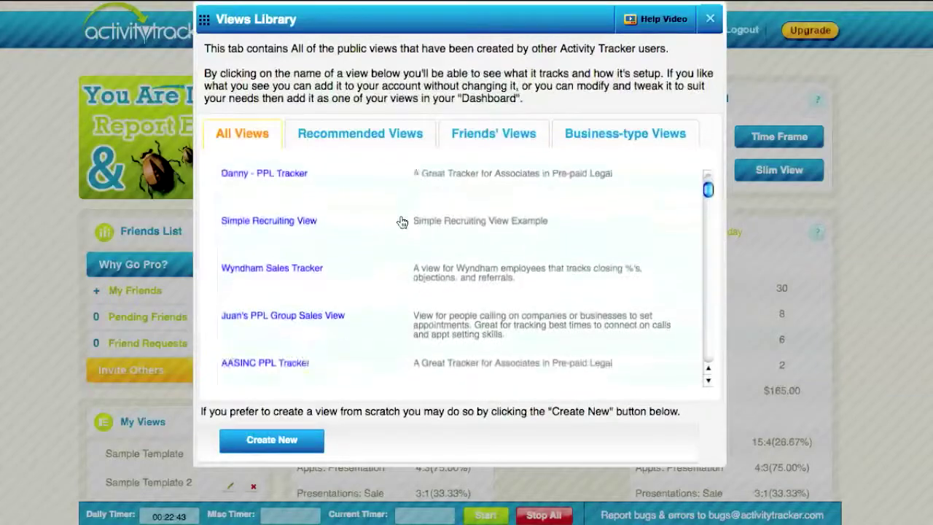
{"action": "scroll", "coordinate": [403, 222], "scroll_direction": "up", "scroll_amount": 5}
{"action": "scroll", "coordinate": [402, 222], "scroll_direction": "up", "scroll_amount": 4}
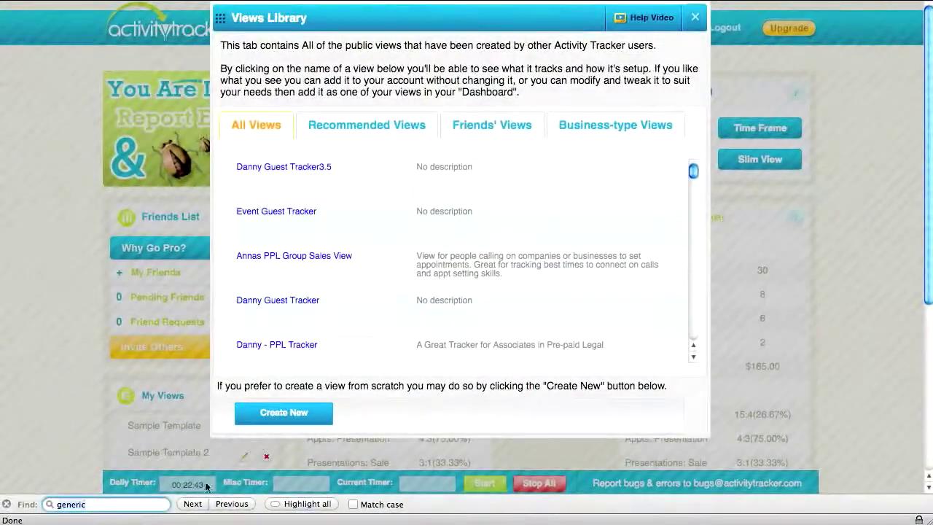
Search the page for 'sal' and step through the Sales matches
{"action": "type", "text": "sales"}
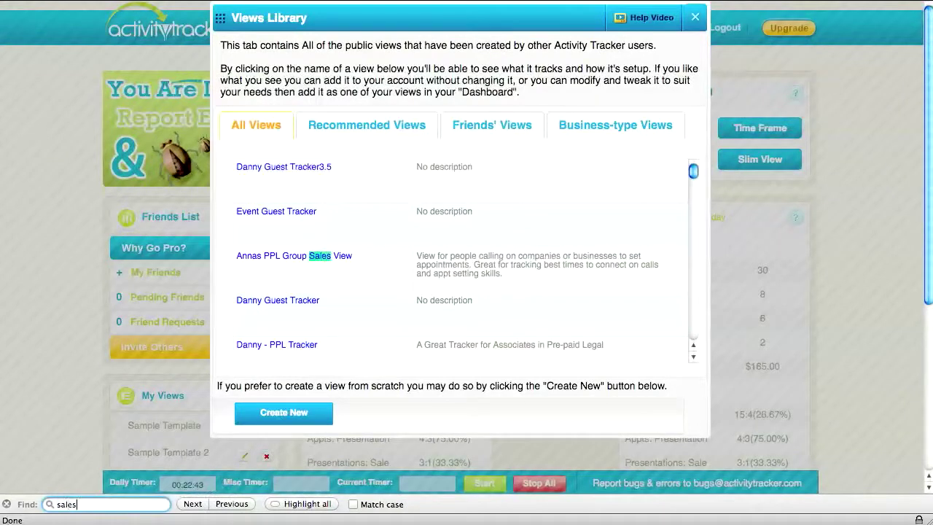
{"action": "left_click", "coordinate": [192, 503]}
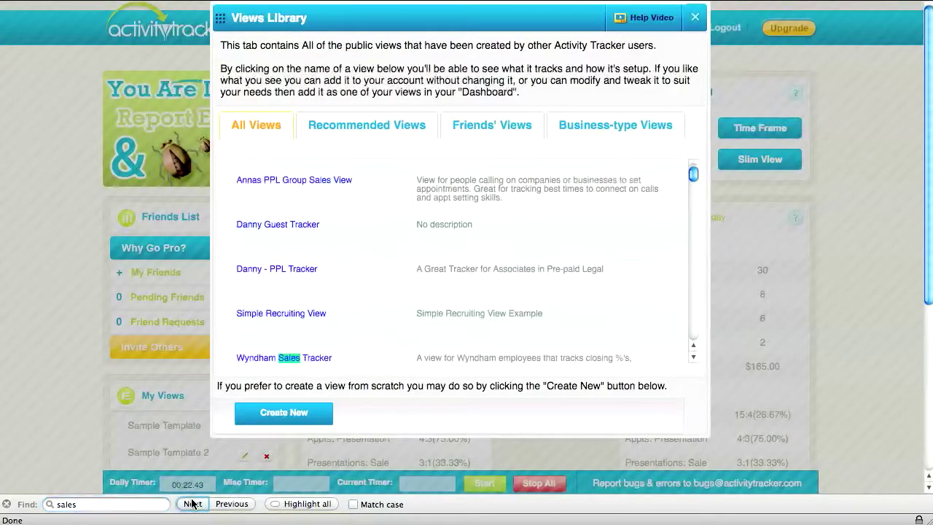
{"action": "left_click", "coordinate": [193, 503]}
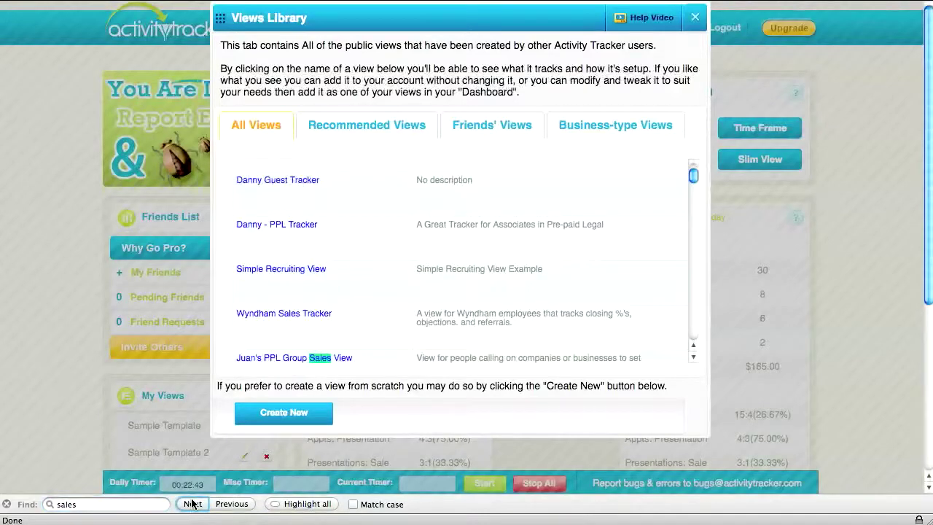
{"action": "left_click", "coordinate": [192, 504]}
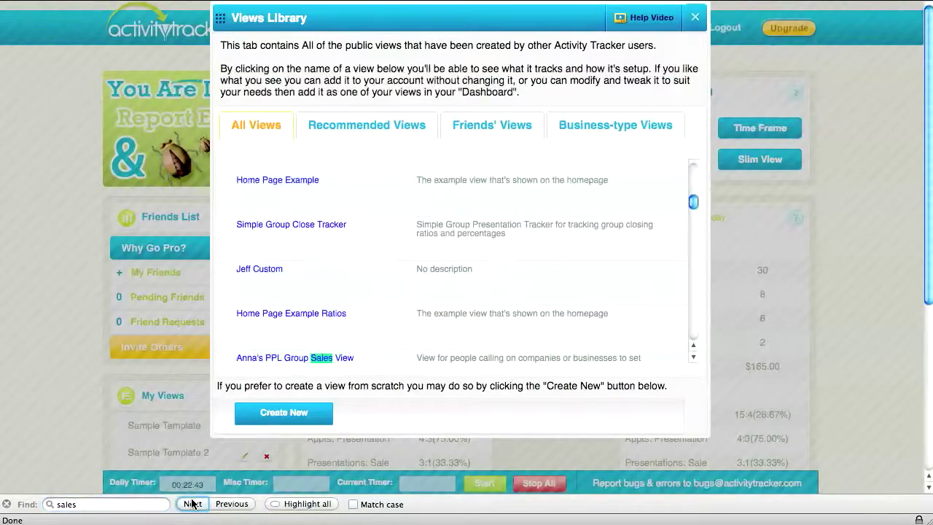
{"action": "left_click", "coordinate": [193, 504]}
{"action": "left_click", "coordinate": [193, 504]}
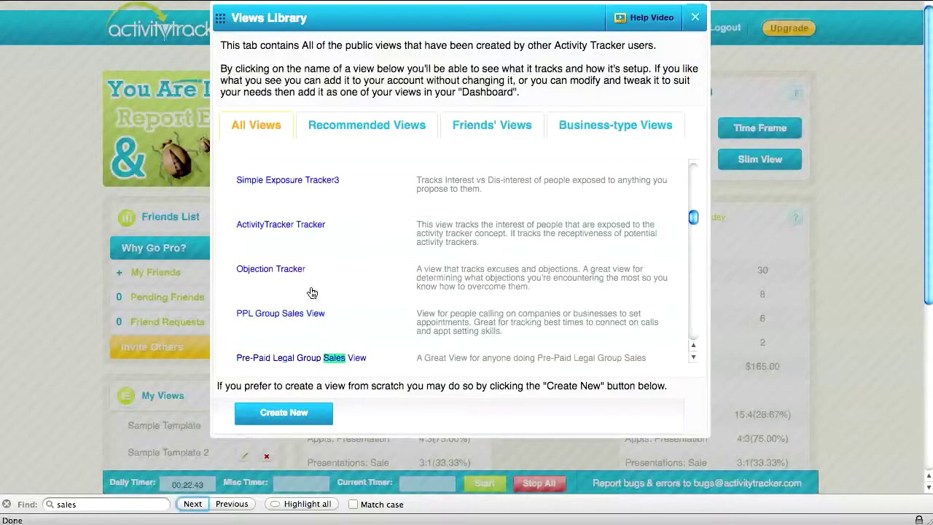
Show the Recommended Views list from your inviter
{"action": "scroll", "coordinate": [312, 293], "scroll_direction": "down", "scroll_amount": 1}
{"action": "scroll", "coordinate": [385, 203], "scroll_direction": "up", "scroll_amount": 1}
{"action": "scroll", "coordinate": [386, 200], "scroll_direction": "up", "scroll_amount": 5}
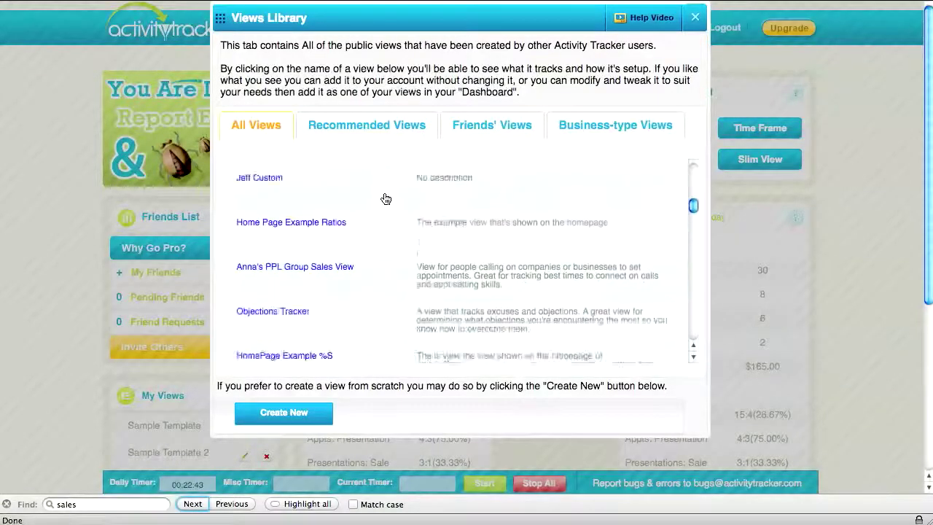
{"action": "left_click", "coordinate": [368, 128]}
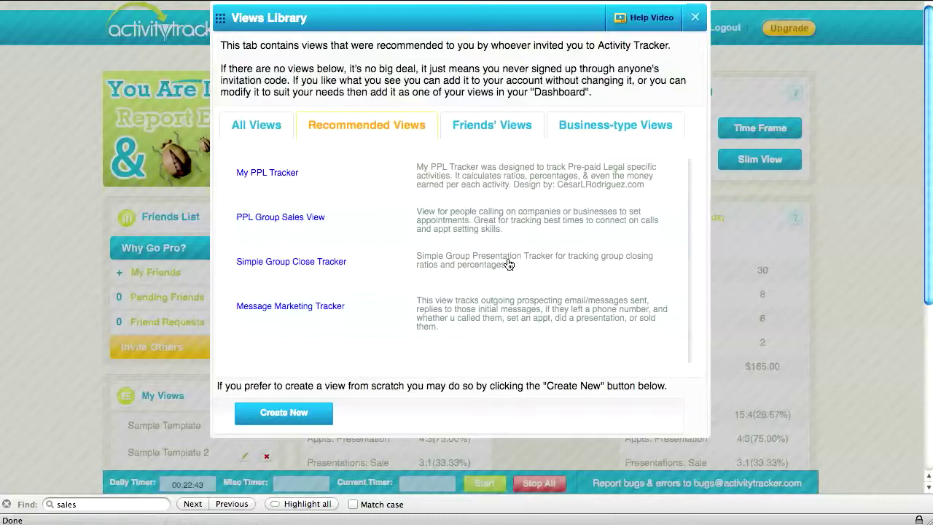
Preview Simple Group Close Tracker and inspect its Attendees, Opportunity and 40 cells
{"action": "left_click", "coordinate": [304, 269]}
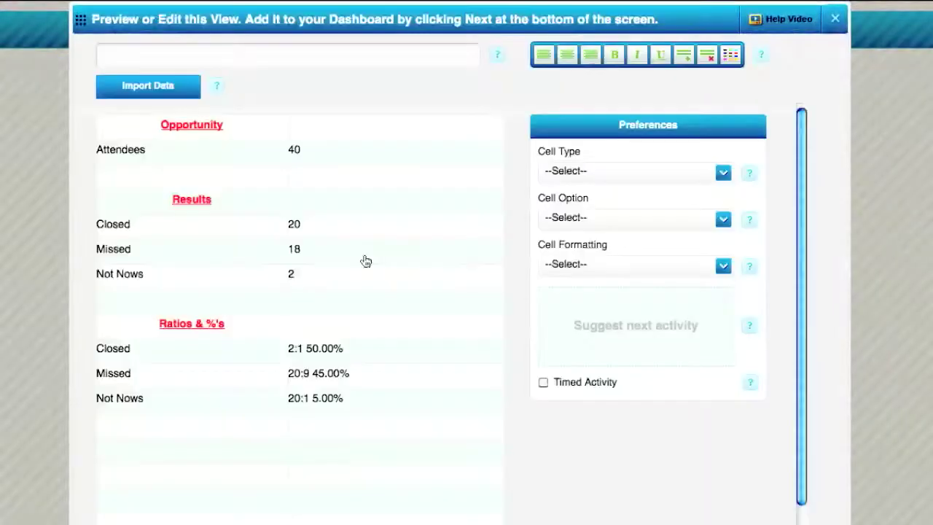
{"action": "left_click", "coordinate": [267, 159]}
{"action": "left_click", "coordinate": [292, 152]}
{"action": "left_click", "coordinate": [247, 133]}
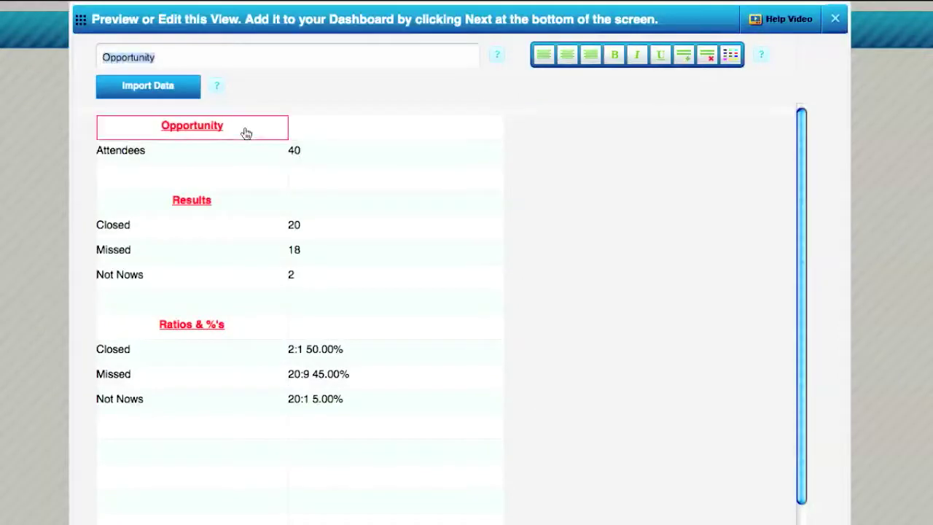
{"action": "left_click", "coordinate": [398, 134]}
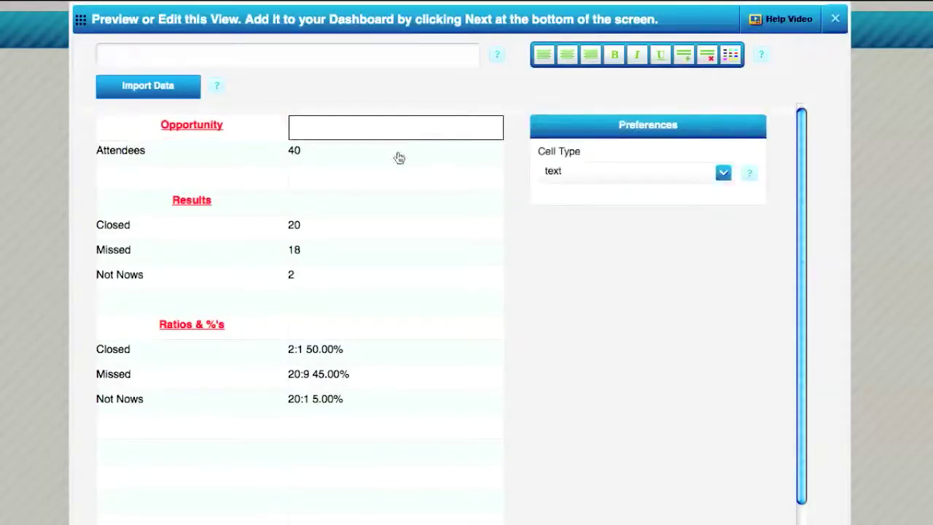
{"action": "left_click", "coordinate": [393, 159]}
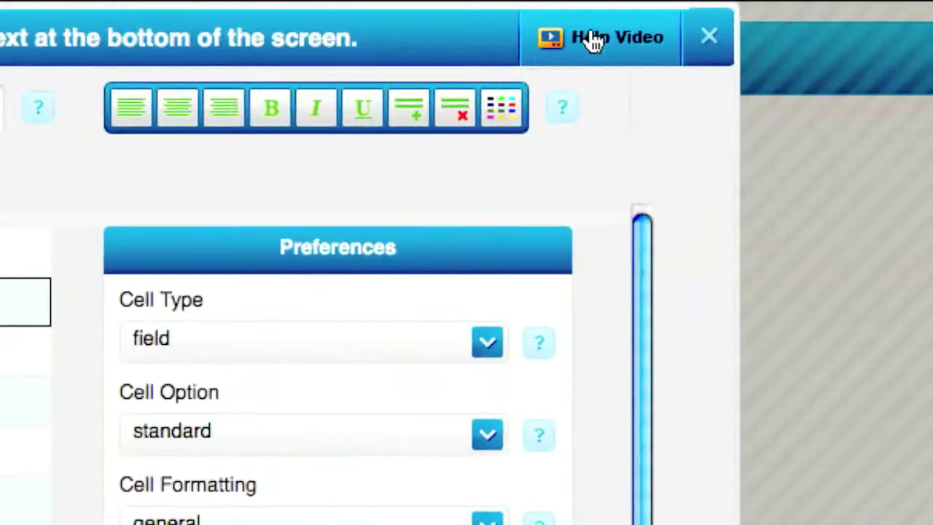
Watch and close the help video, then add the view with Next
{"action": "left_click", "coordinate": [594, 40]}
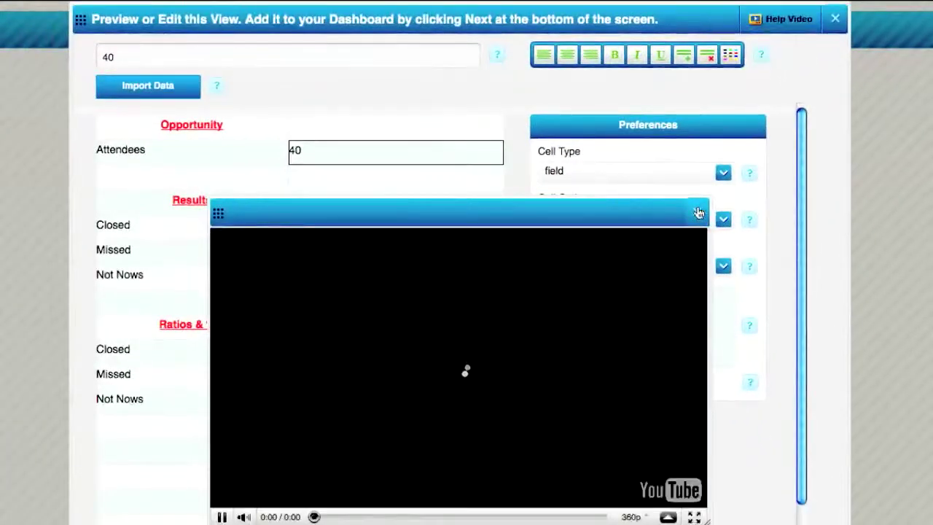
{"action": "left_click", "coordinate": [698, 213]}
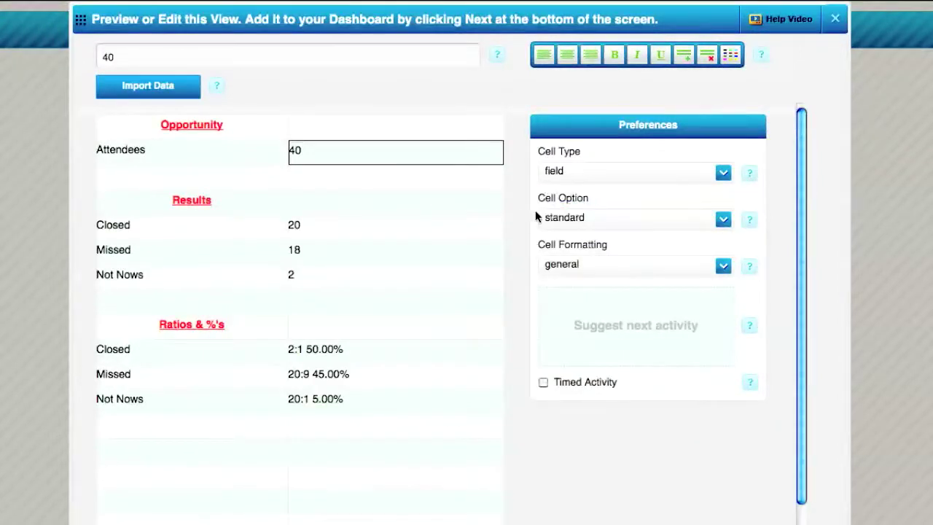
{"action": "scroll", "coordinate": [536, 217], "scroll_direction": "down", "scroll_amount": 3}
{"action": "scroll", "coordinate": [536, 216], "scroll_direction": "up", "scroll_amount": 3}
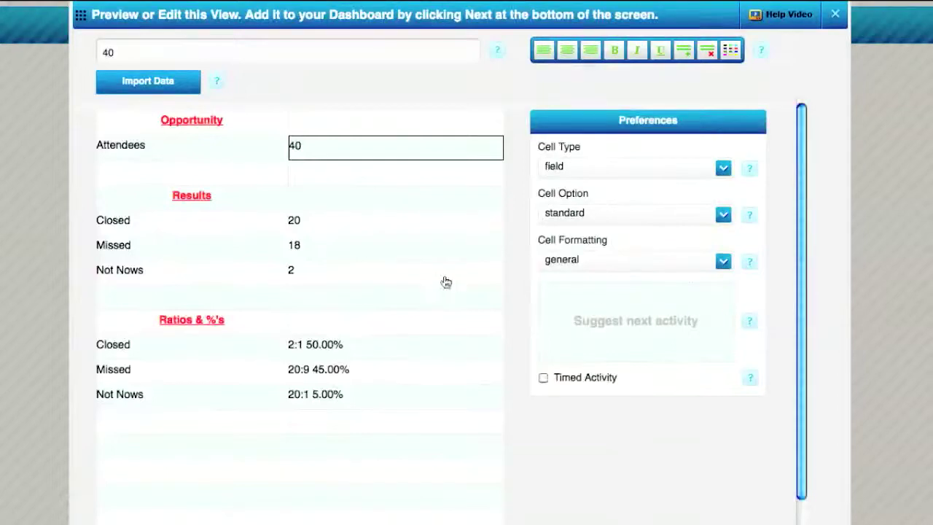
{"action": "scroll", "coordinate": [629, 409], "scroll_direction": "down", "scroll_amount": 5}
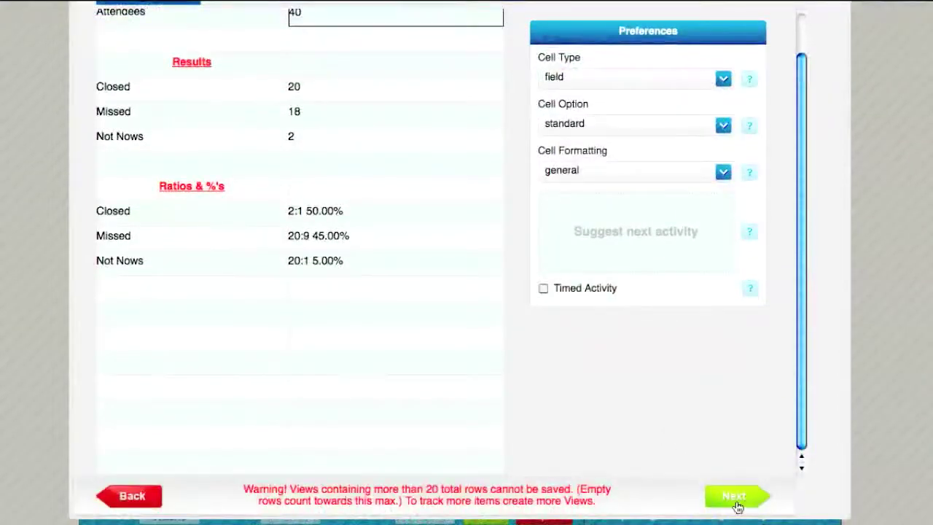
{"action": "left_click", "coordinate": [735, 497]}
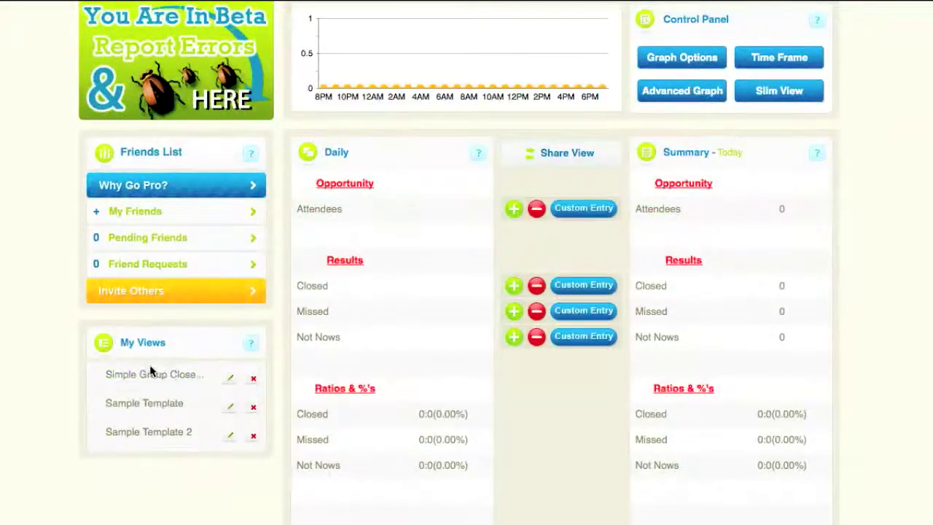
Enter a custom Attendees amount of 20 in Simple Group Close Tracker
{"action": "scroll", "coordinate": [423, 362], "scroll_direction": "up", "scroll_amount": 2}
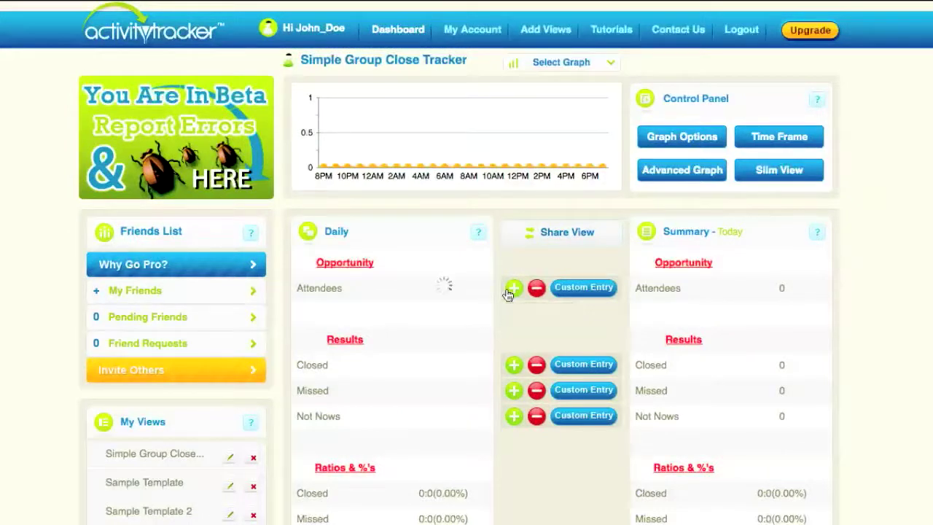
{"action": "left_click", "coordinate": [598, 291]}
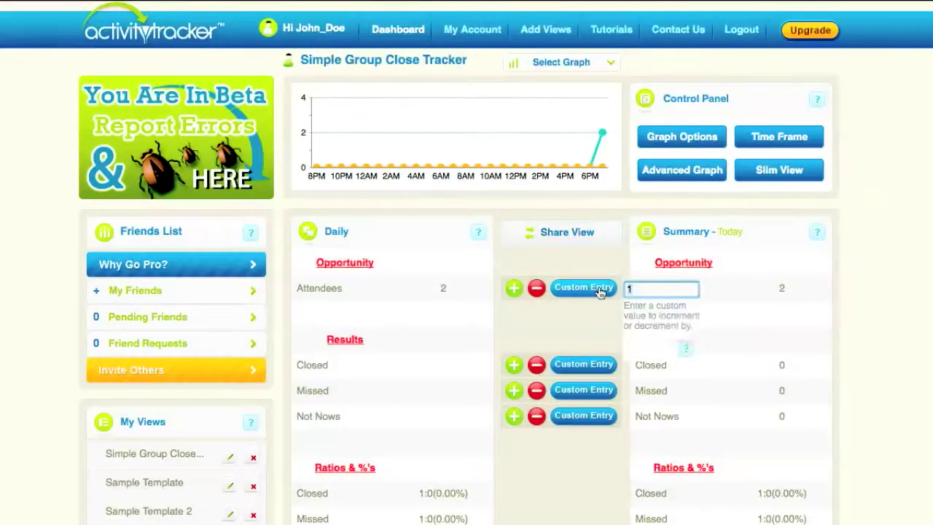
{"action": "type", "text": "20"}
{"action": "key", "text": "Return"}
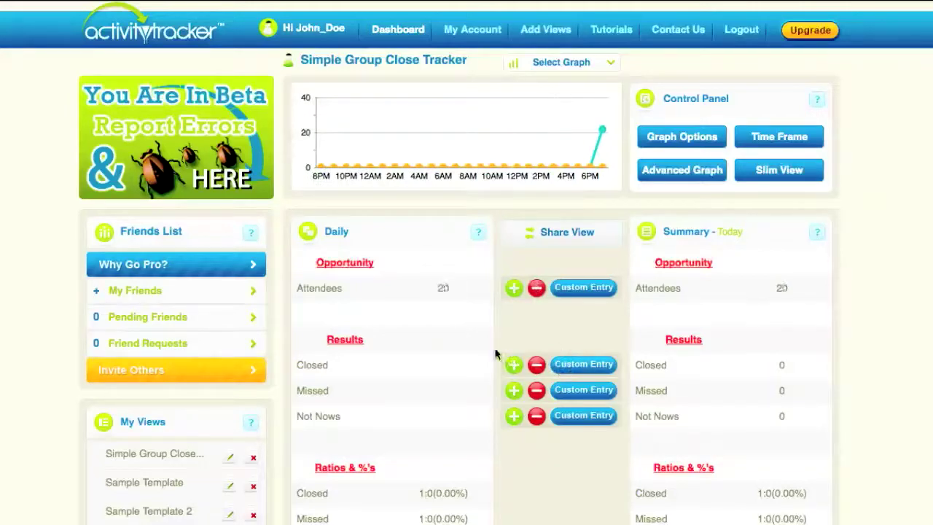
{"action": "scroll", "coordinate": [499, 355], "scroll_direction": "down", "scroll_amount": 1}
{"action": "scroll", "coordinate": [559, 340], "scroll_direction": "down", "scroll_amount": 1}
{"action": "scroll", "coordinate": [559, 341], "scroll_direction": "up", "scroll_amount": 2}
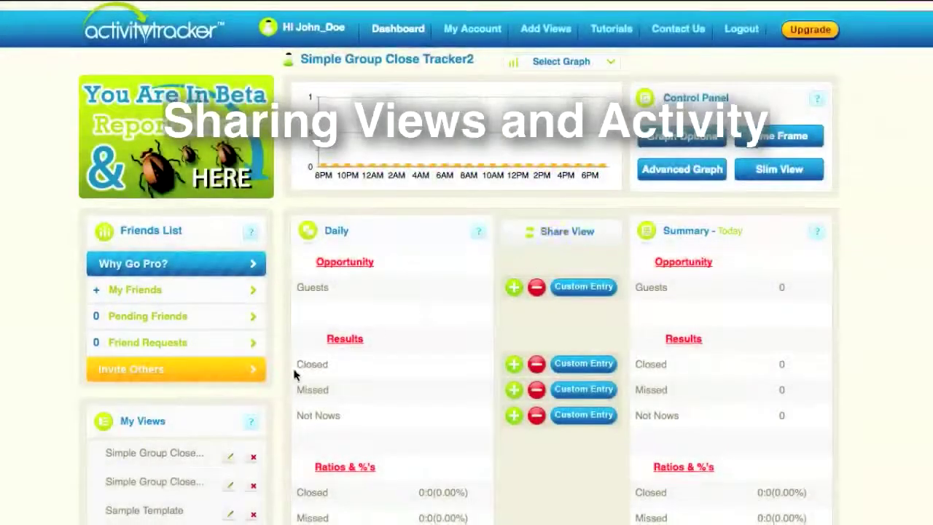
Open Sample Template 2, then show the friend's shared Sample Template 2 under My Friends
{"action": "scroll", "coordinate": [138, 438], "scroll_direction": "down", "scroll_amount": 1}
{"action": "left_click", "coordinate": [154, 492]}
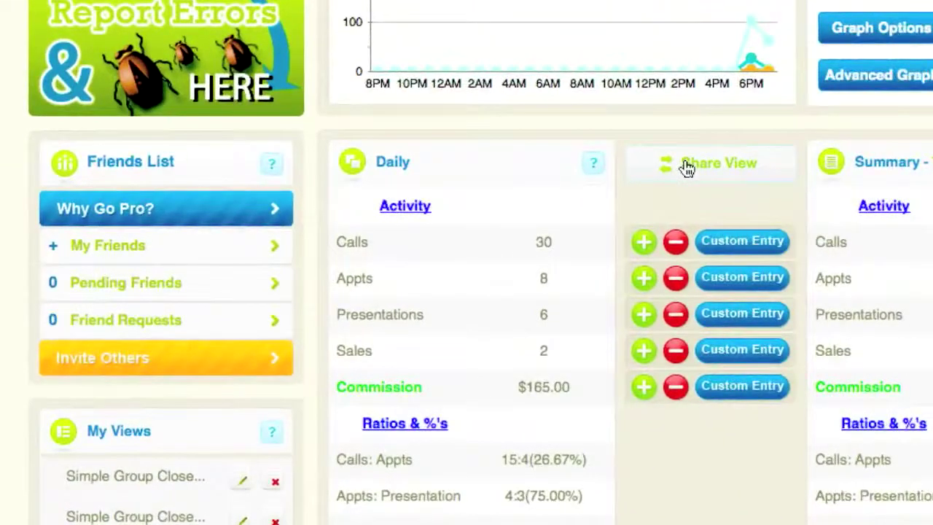
{"action": "left_click", "coordinate": [175, 245]}
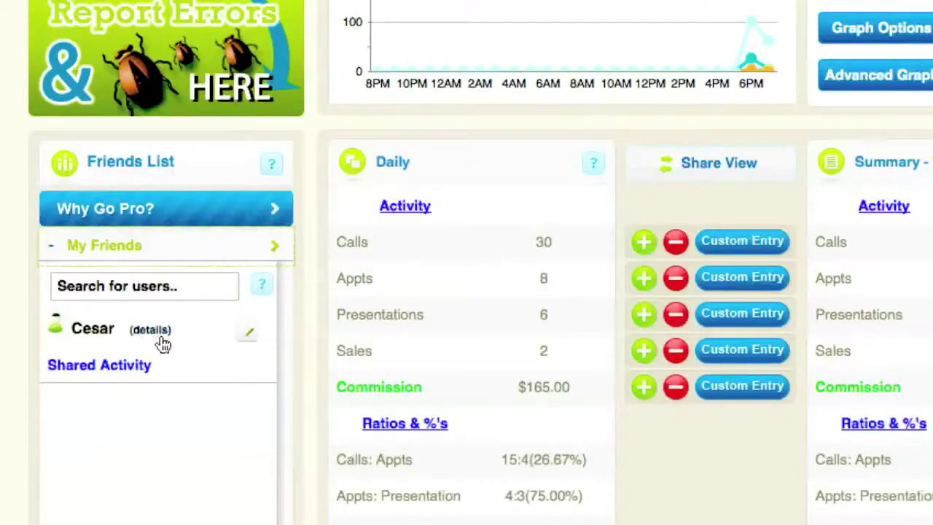
{"action": "left_click", "coordinate": [129, 370]}
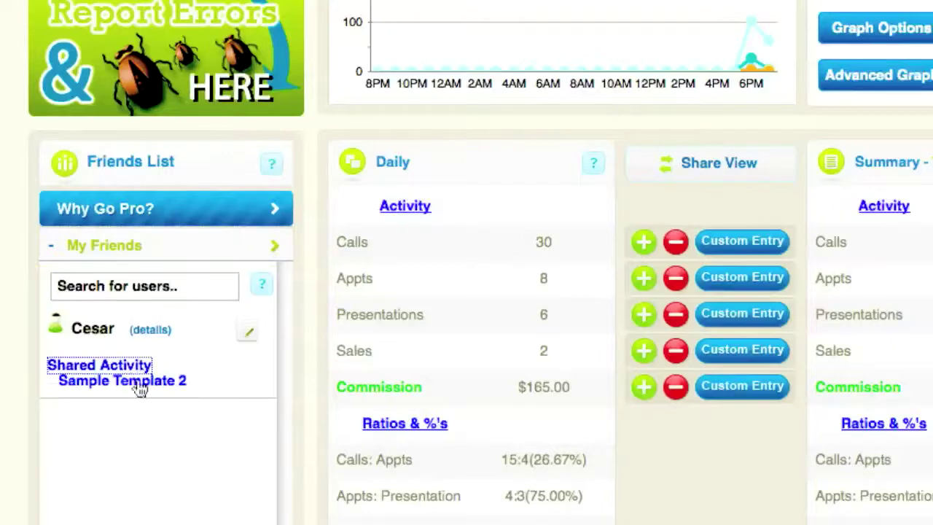
{"action": "left_click", "coordinate": [141, 389]}
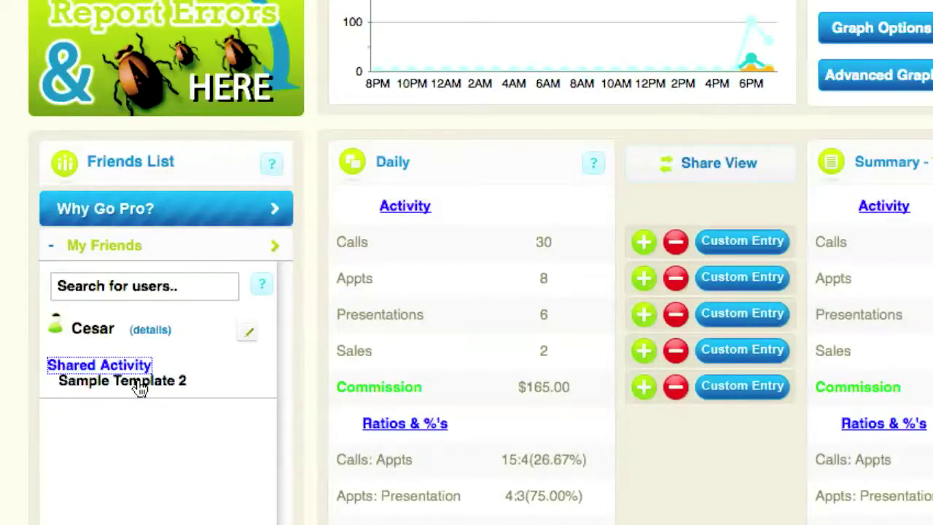
{"action": "scroll", "coordinate": [141, 389], "scroll_direction": "up", "scroll_amount": 2}
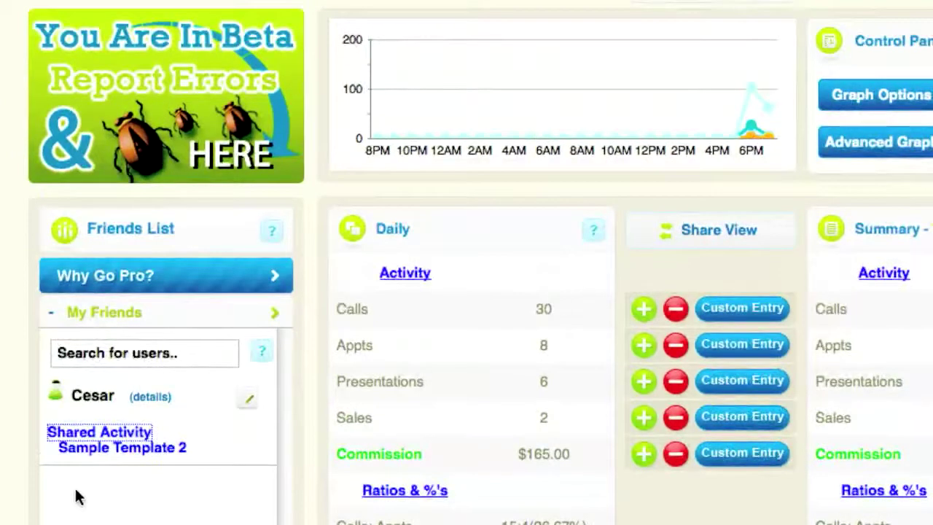
Load the friend's shared Sample Template 2 and highlight its summary figures and 7:5 (71.43%) ratio
{"action": "left_click", "coordinate": [111, 447]}
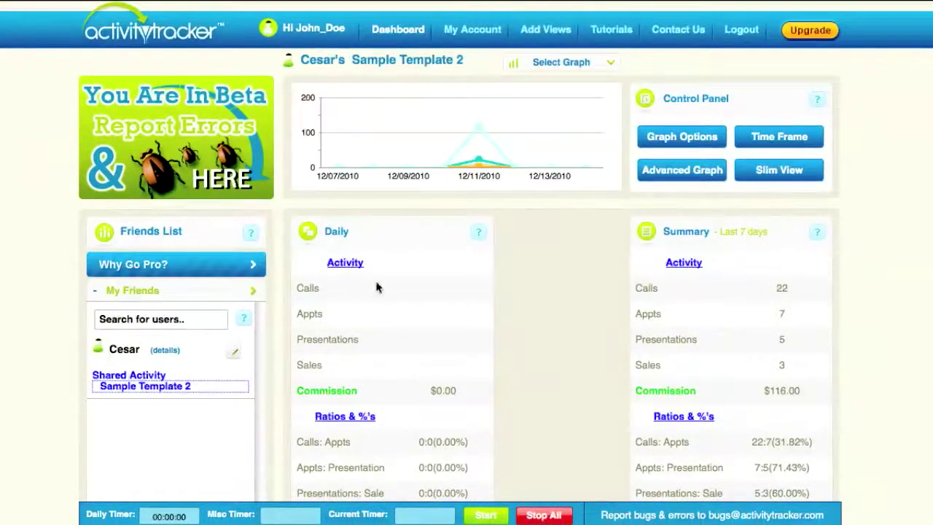
{"action": "scroll", "coordinate": [471, 340], "scroll_direction": "down", "scroll_amount": 2}
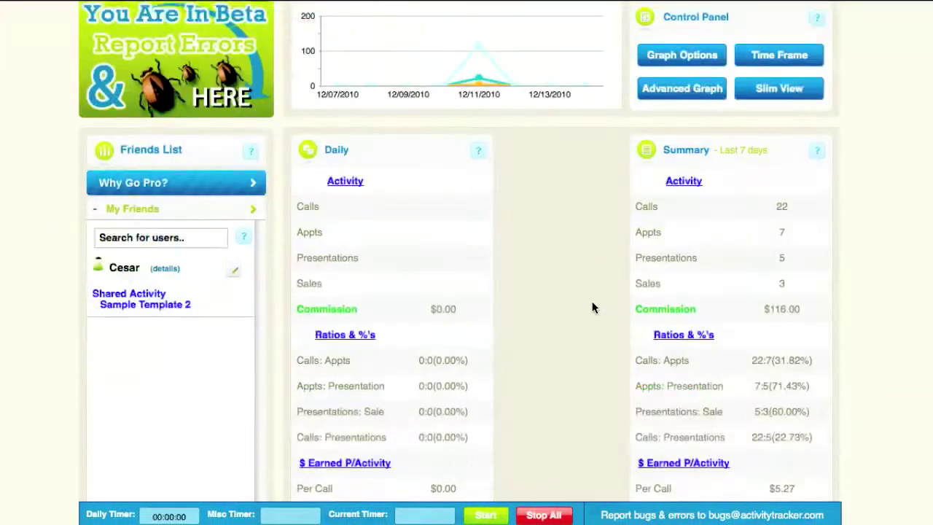
{"action": "scroll", "coordinate": [621, 219], "scroll_direction": "up", "scroll_amount": 1}
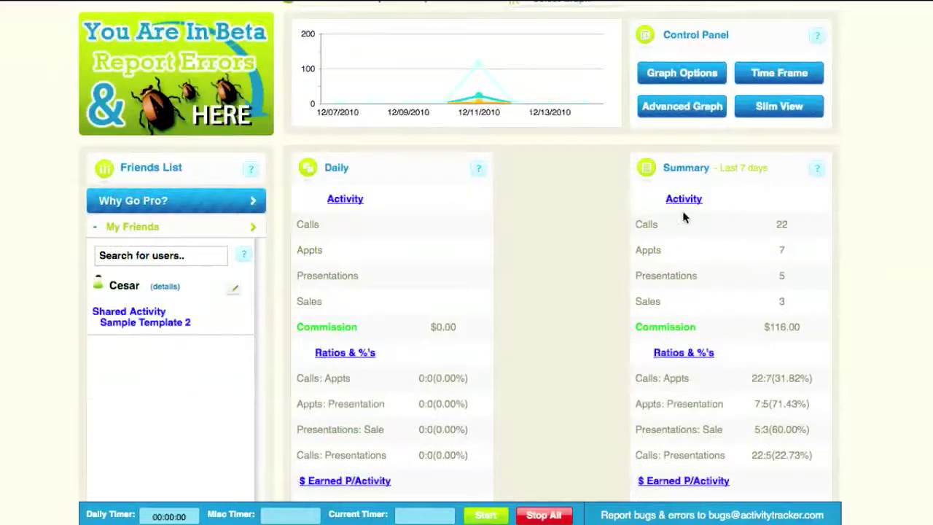
{"action": "left_click_drag", "start_coordinate": [633, 229], "coordinate": [804, 456]}
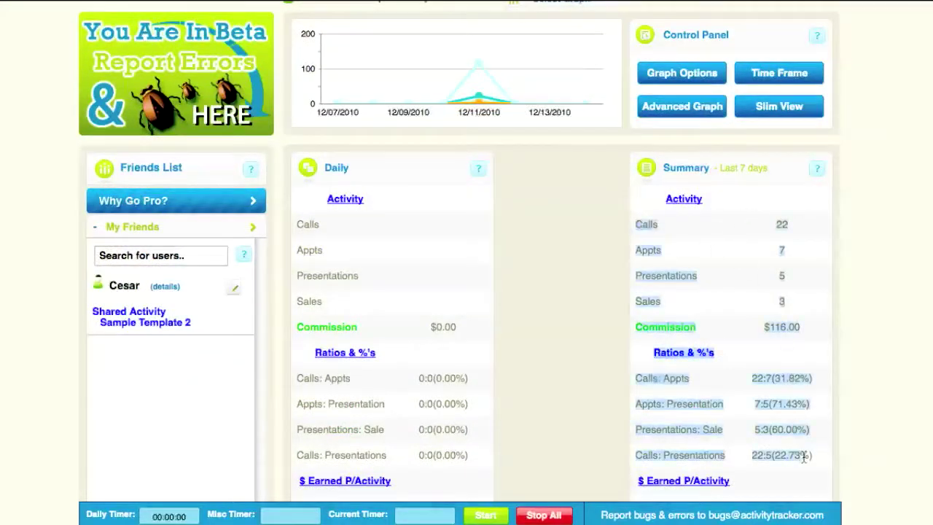
{"action": "left_click", "coordinate": [630, 229]}
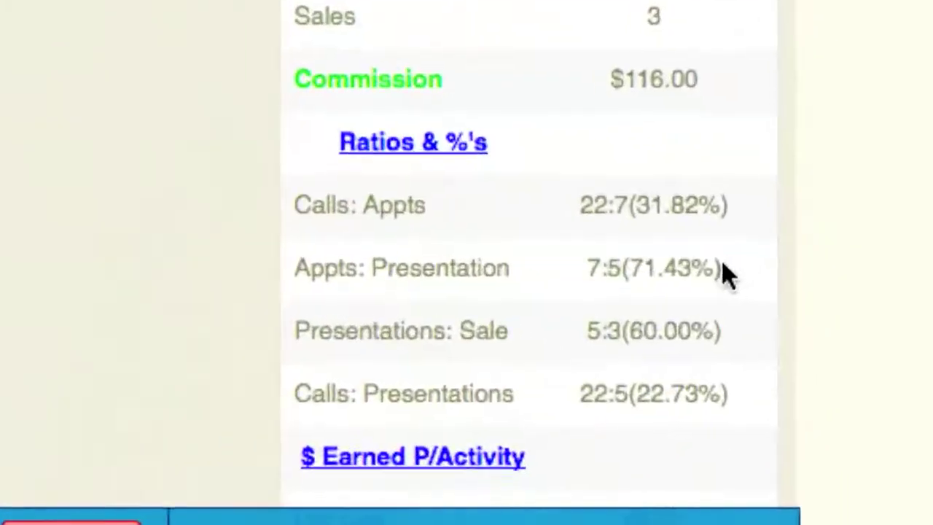
{"action": "left_click_drag", "start_coordinate": [808, 404], "coordinate": [754, 407]}
{"action": "left_click", "coordinate": [581, 271]}
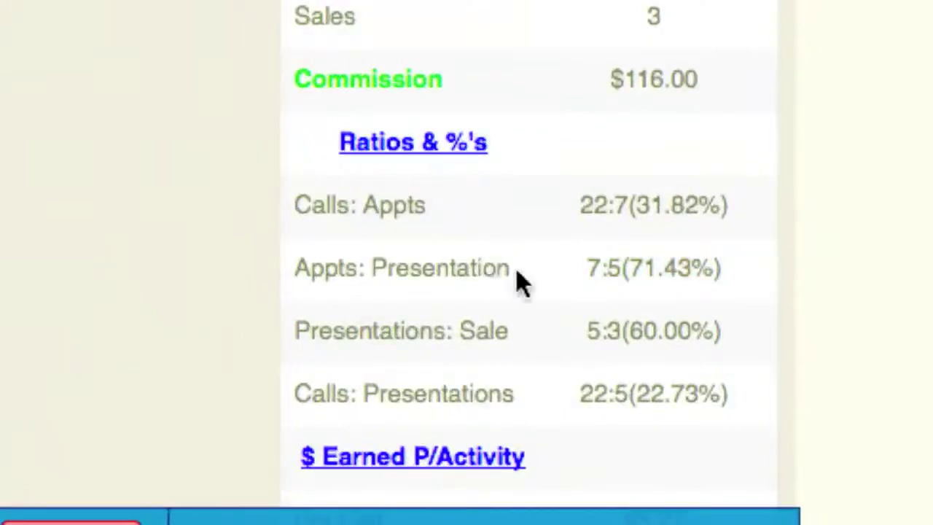
{"action": "left_click", "coordinate": [762, 334]}
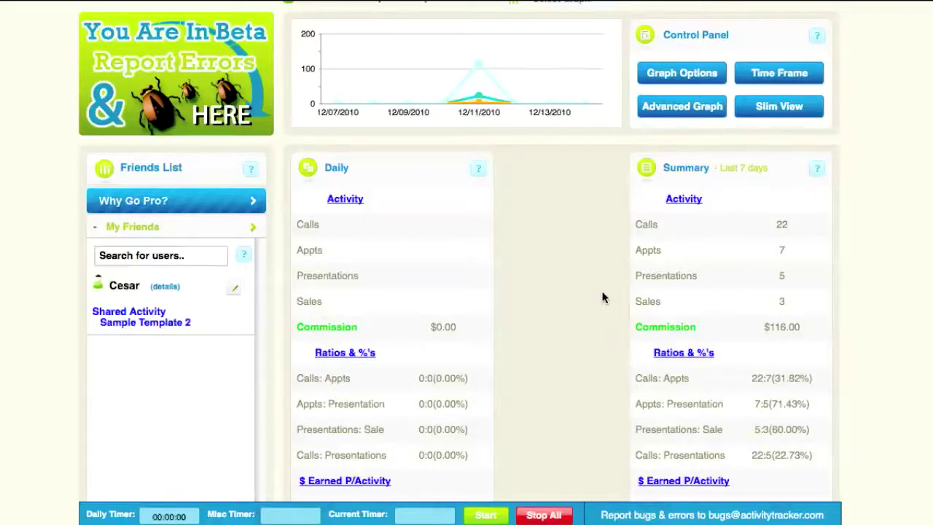
Set the dashboard time frame to Inception to date, showing 255 calls
{"action": "scroll", "coordinate": [520, 289], "scroll_direction": "up", "scroll_amount": 1}
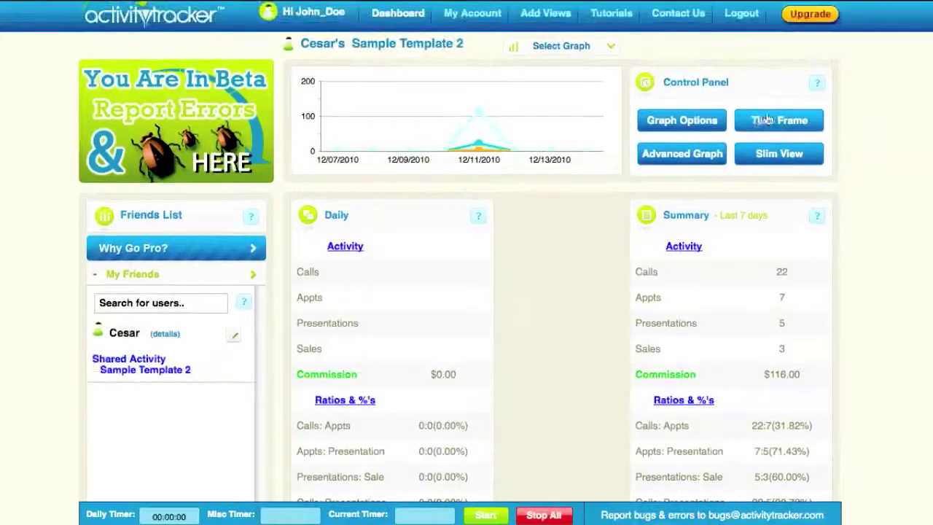
{"action": "left_click", "coordinate": [765, 121]}
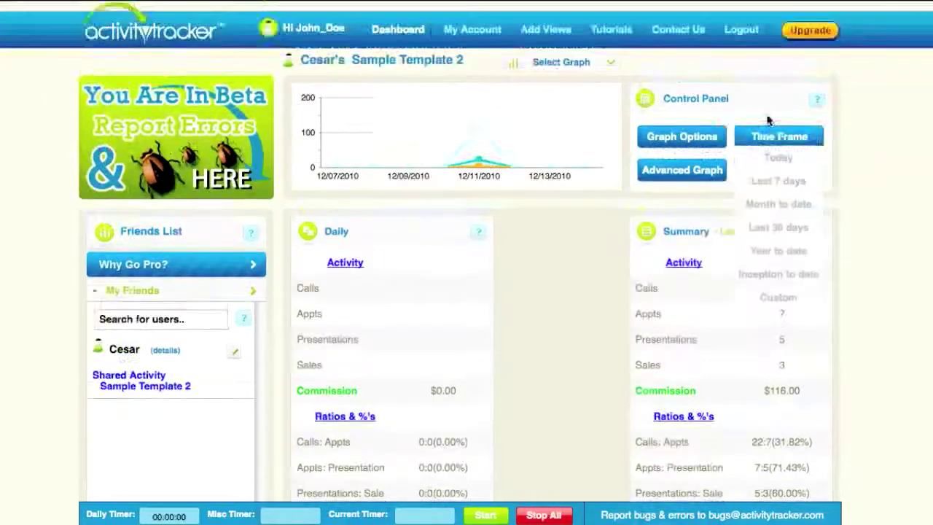
{"action": "left_click", "coordinate": [767, 274]}
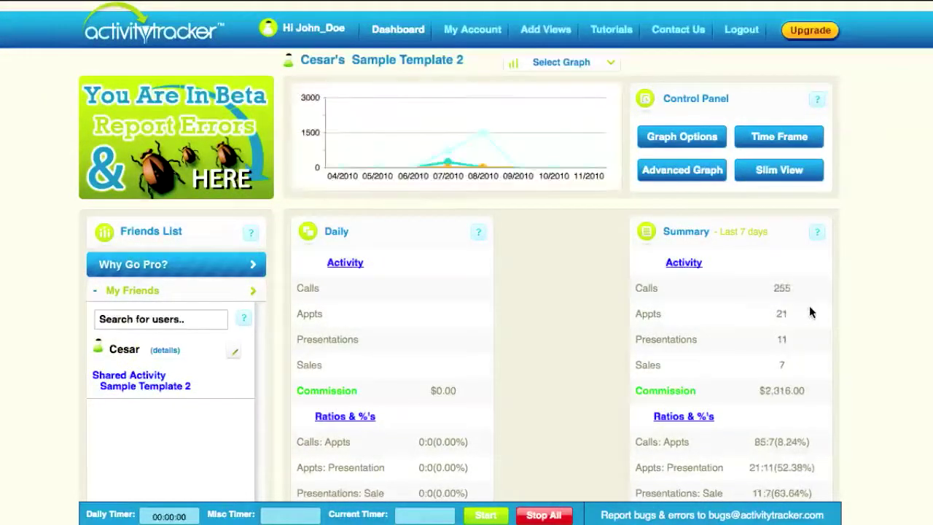
{"action": "scroll", "coordinate": [758, 287], "scroll_direction": "down", "scroll_amount": 5}
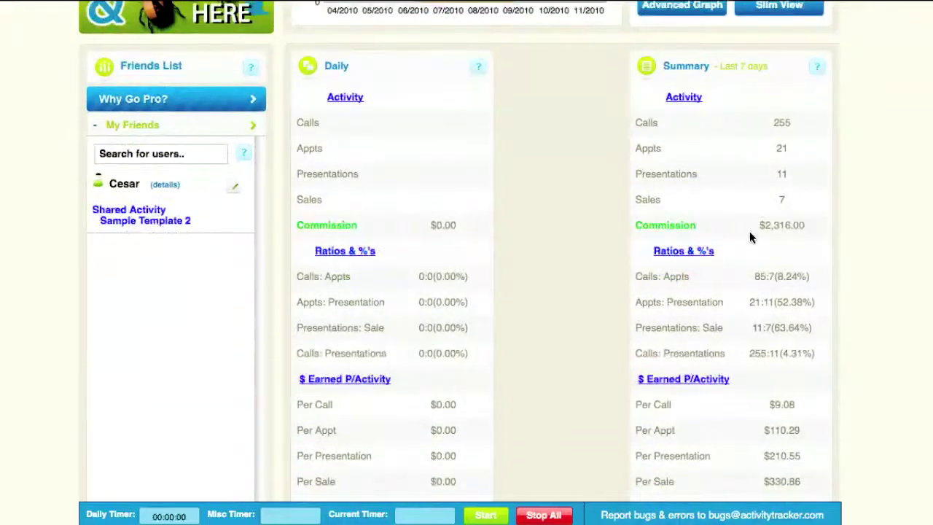
{"action": "scroll", "coordinate": [746, 241], "scroll_direction": "up", "scroll_amount": 4}
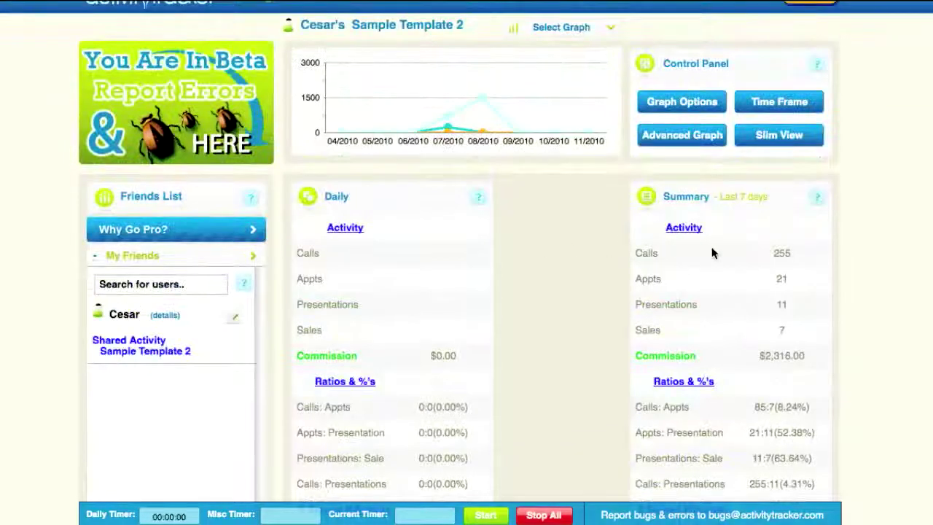
{"action": "scroll", "coordinate": [714, 252], "scroll_direction": "down", "scroll_amount": 2}
{"action": "scroll", "coordinate": [714, 252], "scroll_direction": "up", "scroll_amount": 3}
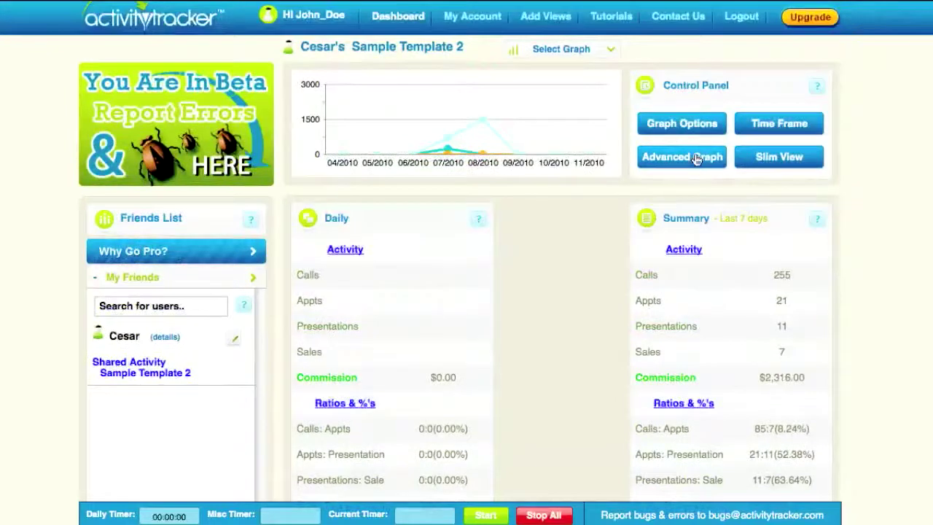
{"action": "scroll", "coordinate": [770, 285], "scroll_direction": "down", "scroll_amount": 10}
{"action": "scroll", "coordinate": [771, 283], "scroll_direction": "up", "scroll_amount": 11}
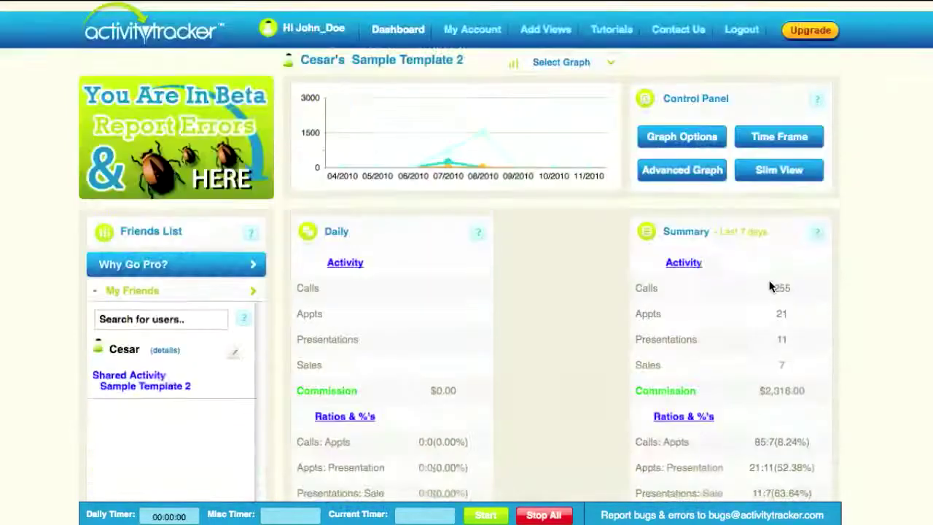
Search My Friends for the other user and pick them to request friendship
{"action": "left_click", "coordinate": [179, 297]}
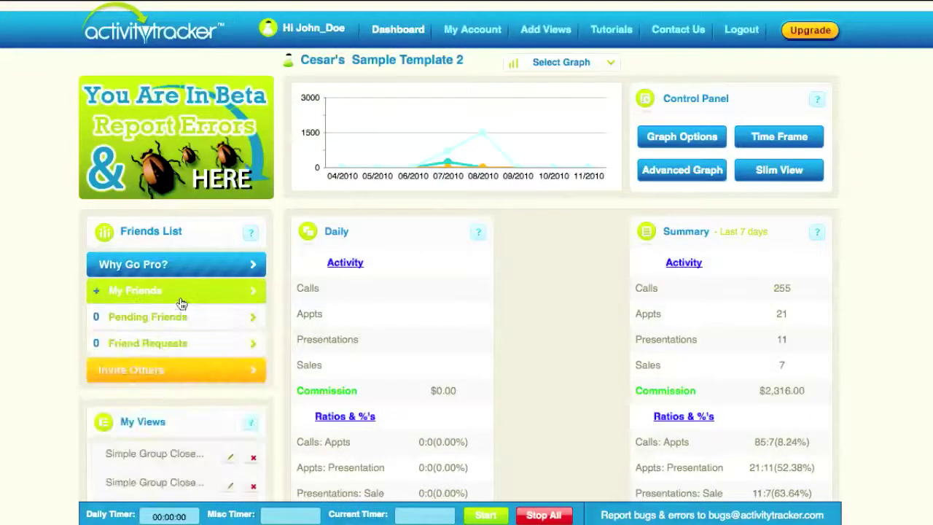
{"action": "left_click", "coordinate": [180, 303]}
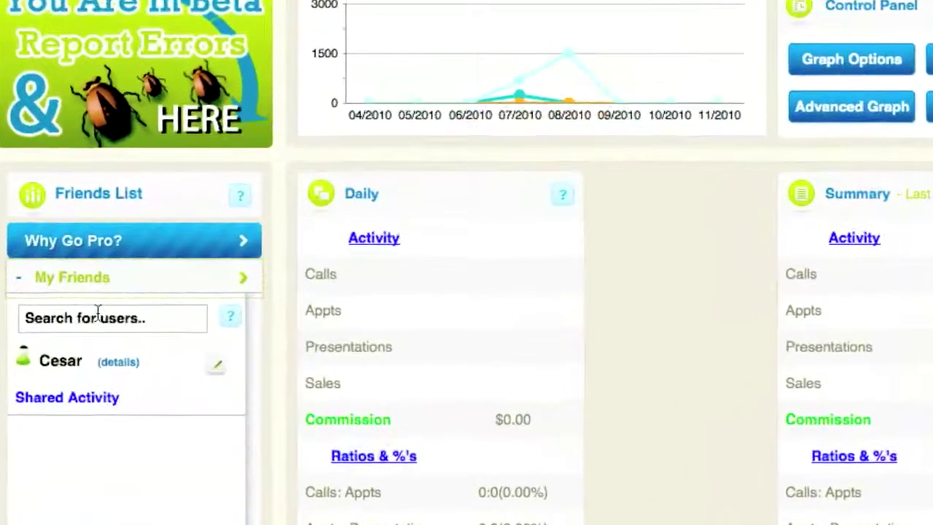
{"action": "left_click", "coordinate": [97, 311]}
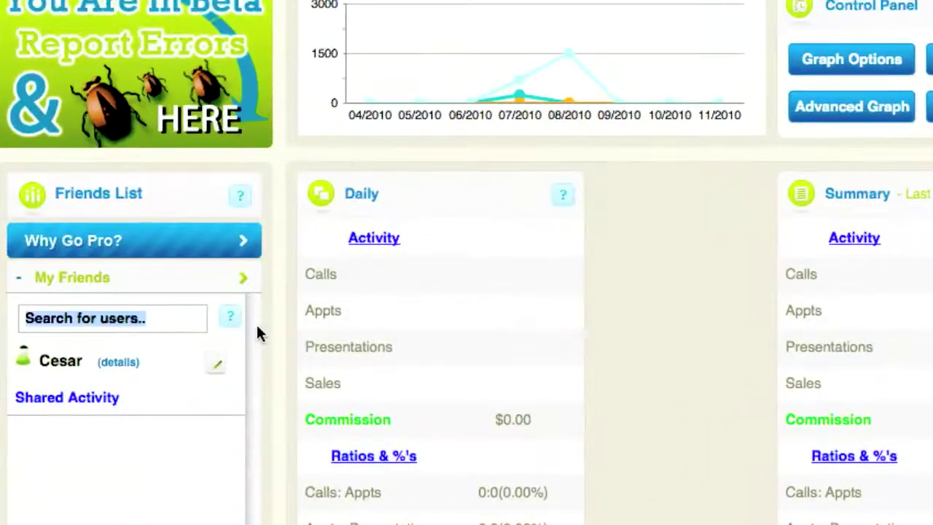
{"action": "type", "text": "adam"}
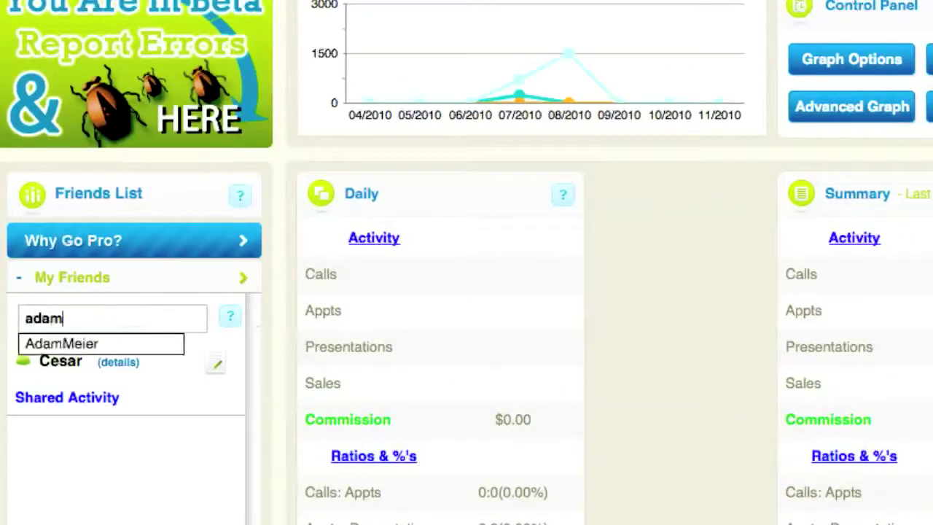
{"action": "left_click", "coordinate": [77, 344]}
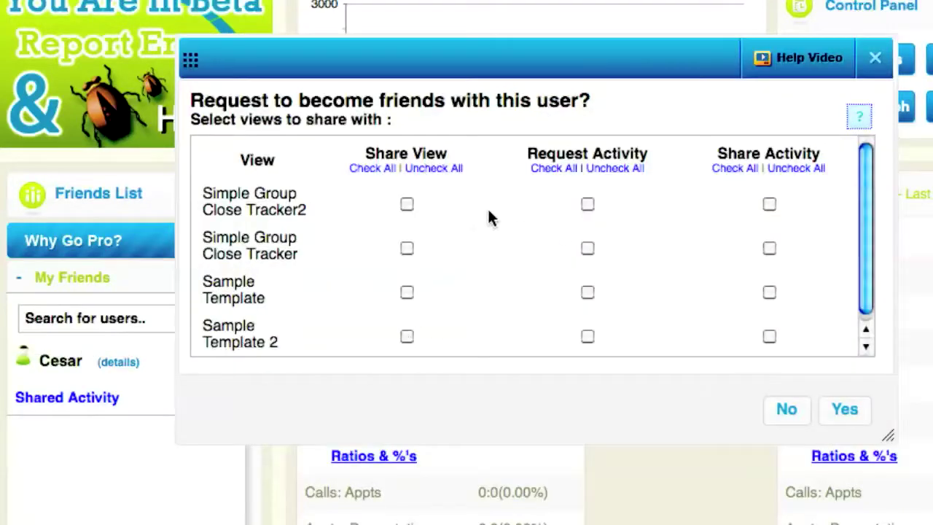
Share activity for Simple Group Close Tracker, Sample Template and Sample Template 2 in the request
{"action": "left_click_drag", "start_coordinate": [367, 152], "coordinate": [453, 151]}
{"action": "left_click", "coordinate": [455, 155]}
{"action": "left_click_drag", "start_coordinate": [524, 147], "coordinate": [676, 166]}
{"action": "left_click", "coordinate": [679, 150]}
{"action": "left_click_drag", "start_coordinate": [705, 152], "coordinate": [867, 153]}
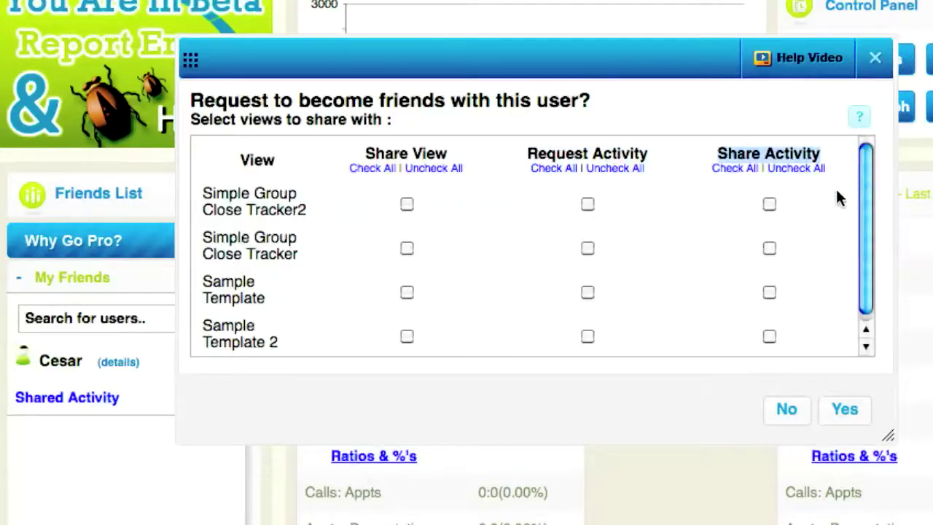
{"action": "left_click", "coordinate": [833, 211]}
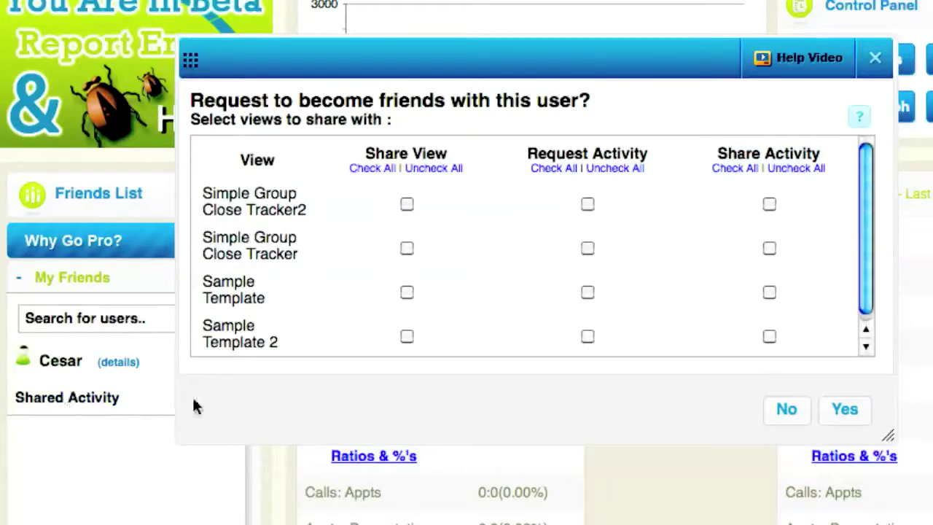
{"action": "scroll", "coordinate": [813, 211], "scroll_direction": "down", "scroll_amount": 1}
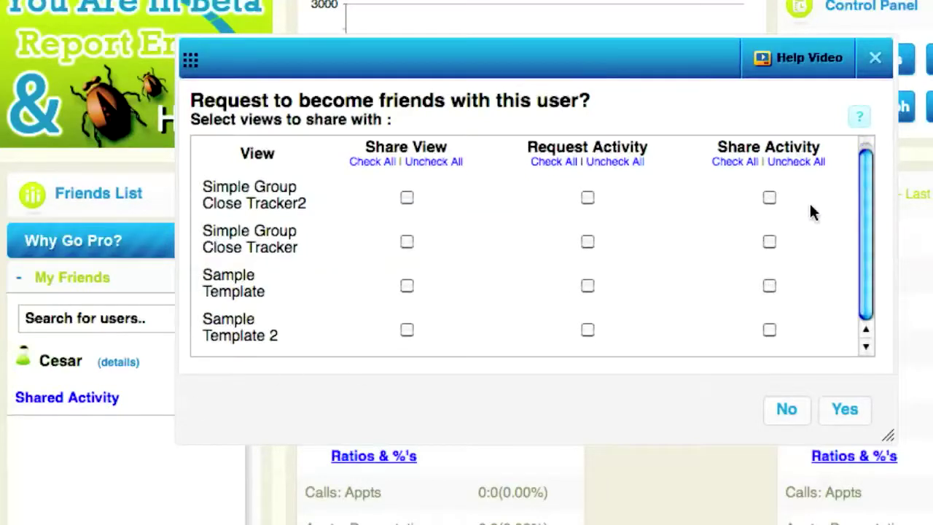
{"action": "left_click", "coordinate": [770, 241]}
{"action": "left_click", "coordinate": [769, 285]}
{"action": "left_click", "coordinate": [769, 330]}
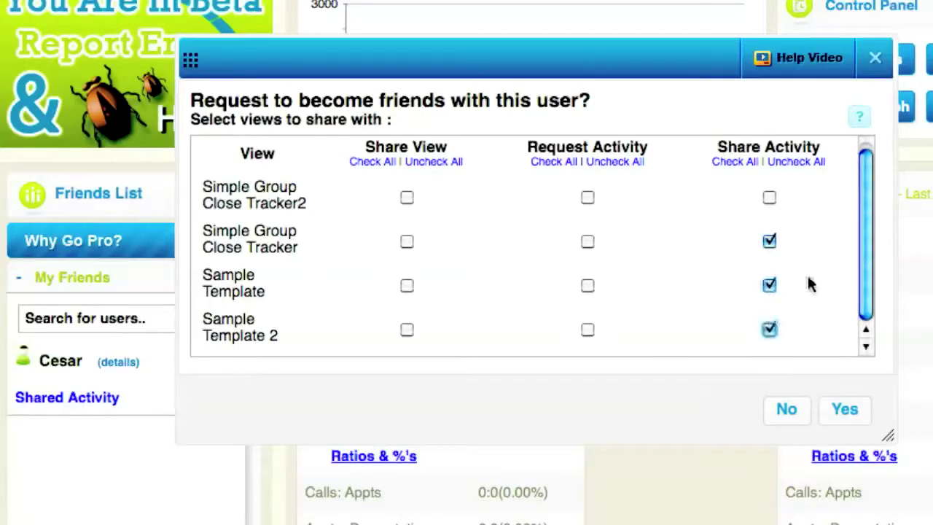
Send the friend request and collapse the friends list
{"action": "left_click", "coordinate": [863, 414]}
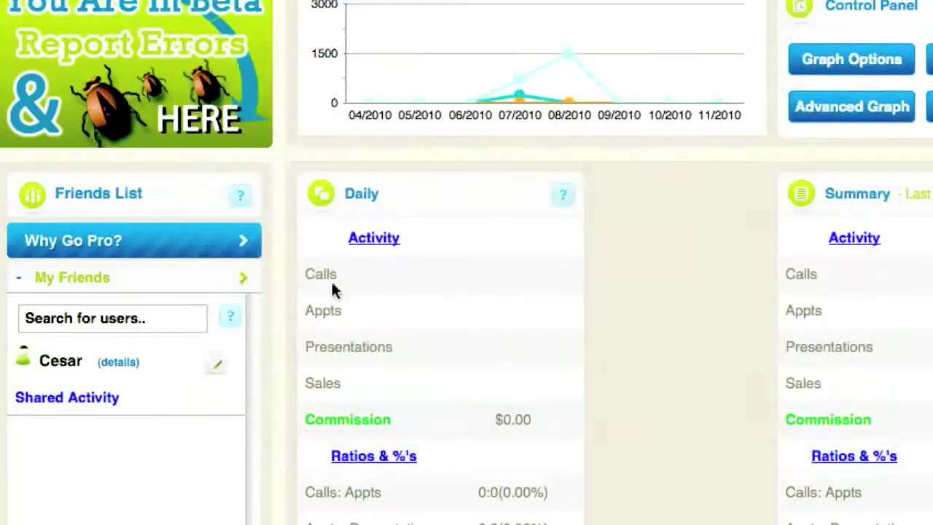
{"action": "left_click", "coordinate": [156, 281]}
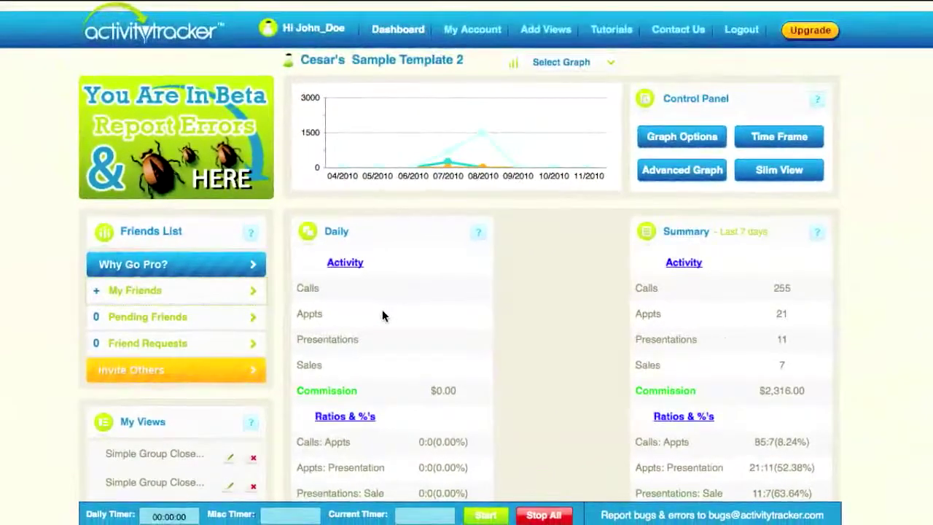
{"action": "left_click", "coordinate": [179, 299]}
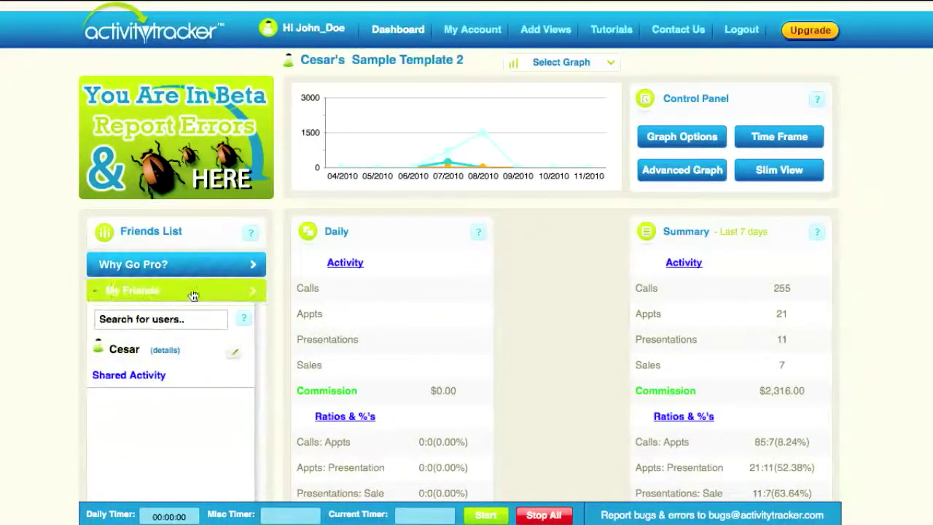
{"action": "left_click", "coordinate": [224, 283]}
{"action": "scroll", "coordinate": [383, 302], "scroll_direction": "down", "scroll_amount": 5}
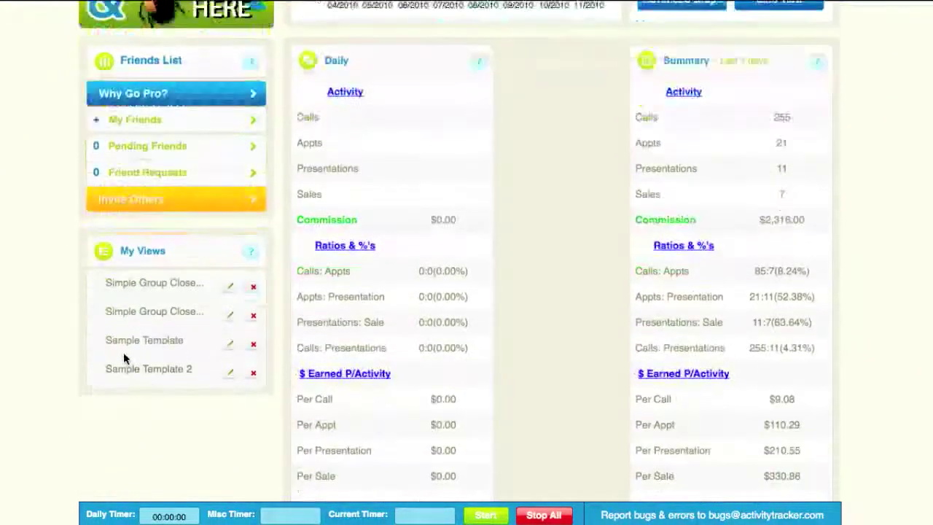
Open Sample Template 2 and check which friend its Share View settings include
{"action": "left_click", "coordinate": [149, 371]}
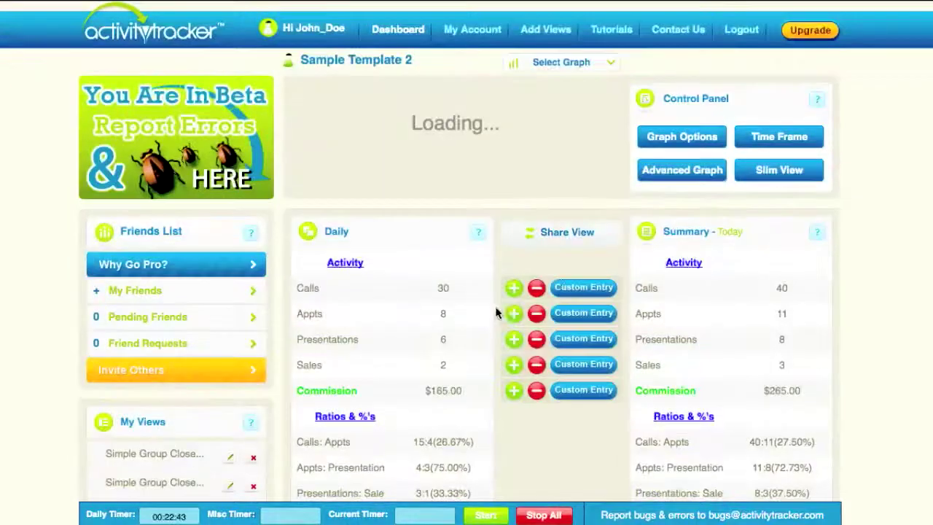
{"action": "left_click", "coordinate": [558, 236]}
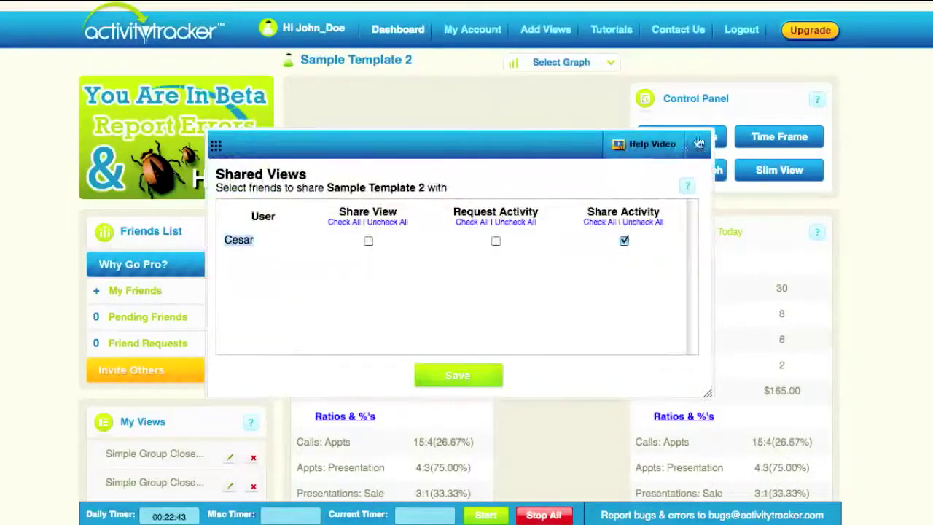
{"action": "left_click", "coordinate": [699, 144]}
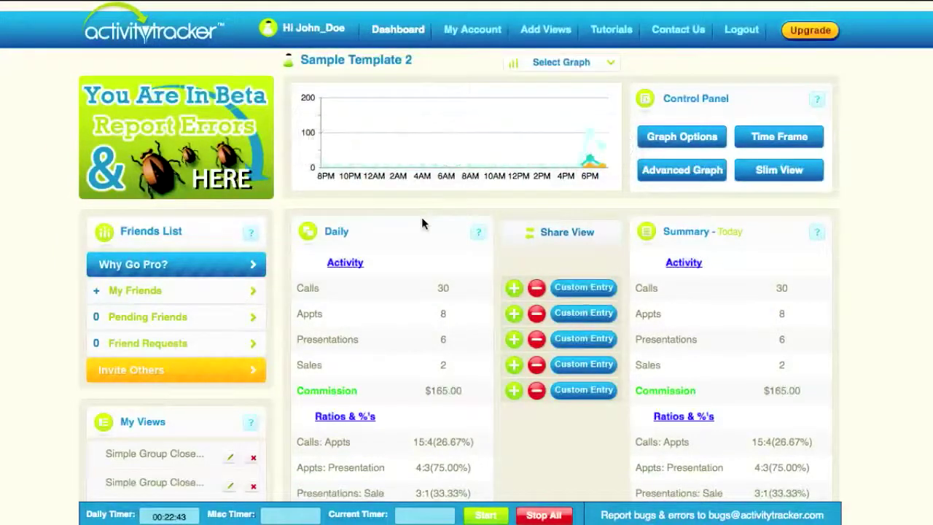
Open Invite Friends and start a new invitation code
{"action": "left_click", "coordinate": [195, 290]}
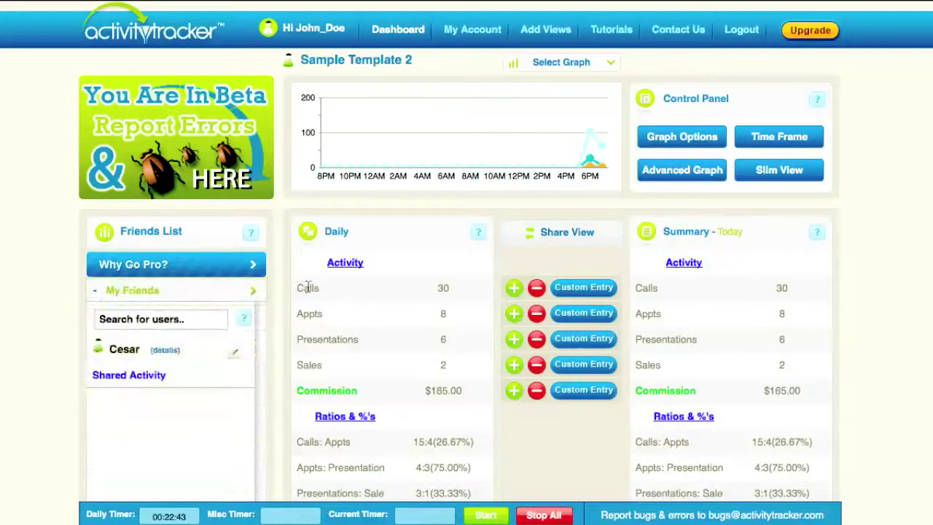
{"action": "left_click", "coordinate": [214, 292]}
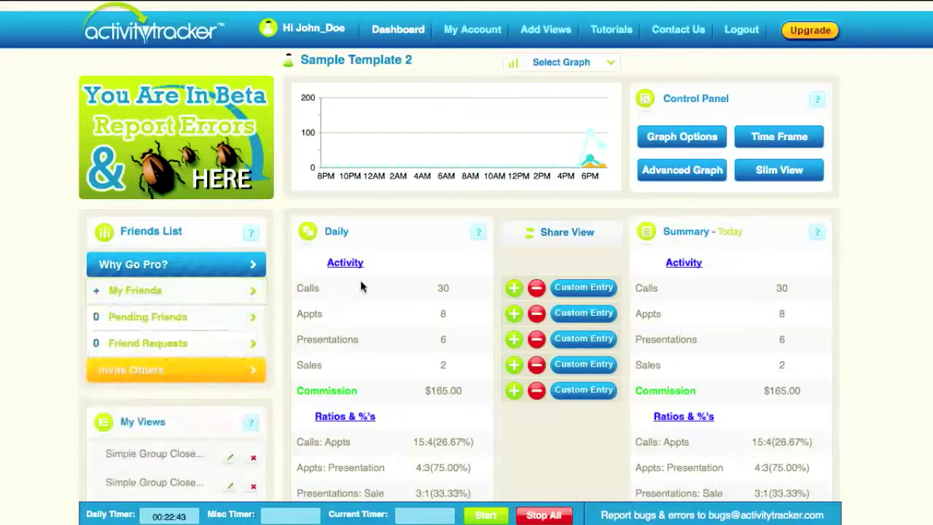
{"action": "left_click", "coordinate": [241, 371]}
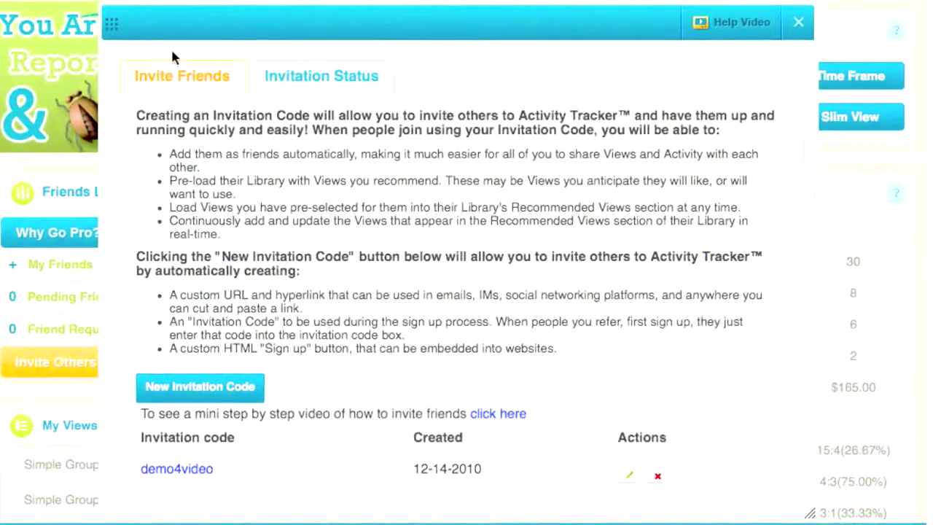
{"action": "left_click", "coordinate": [231, 393]}
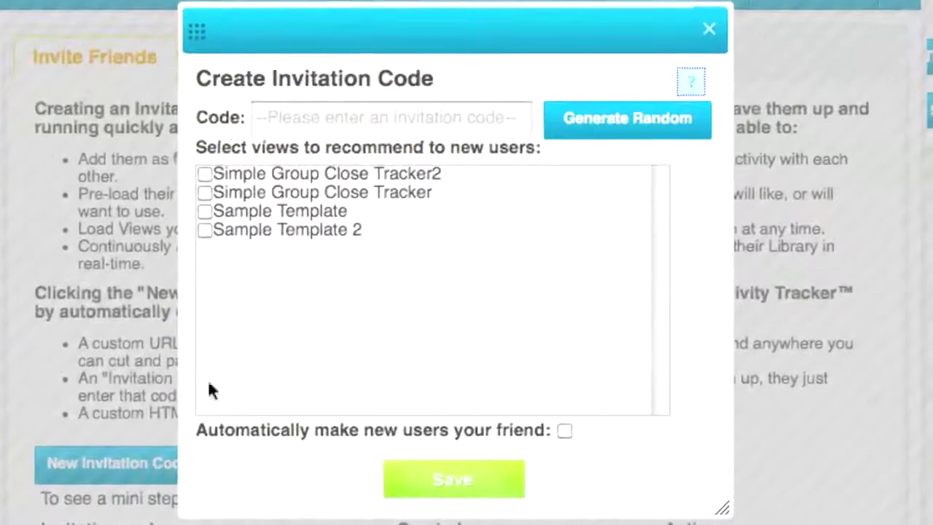
{"action": "left_click", "coordinate": [315, 115]}
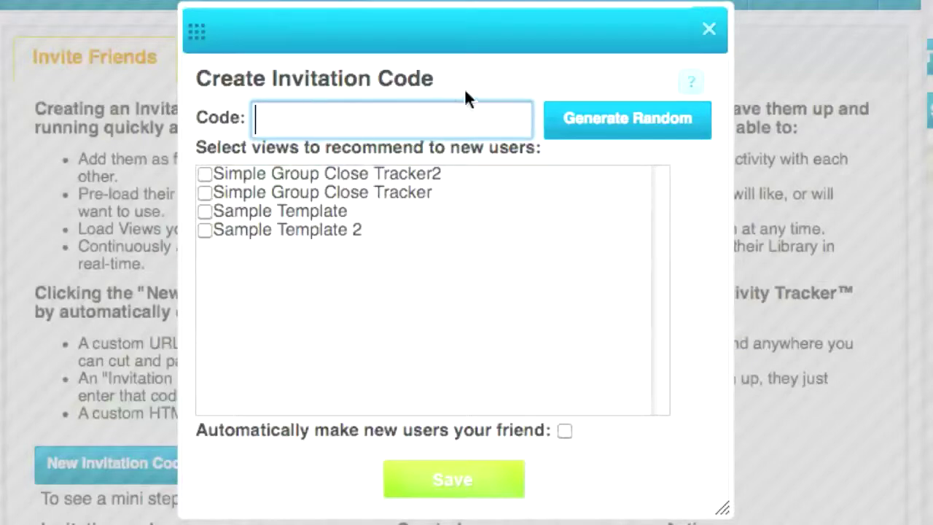
{"action": "left_click", "coordinate": [204, 231]}
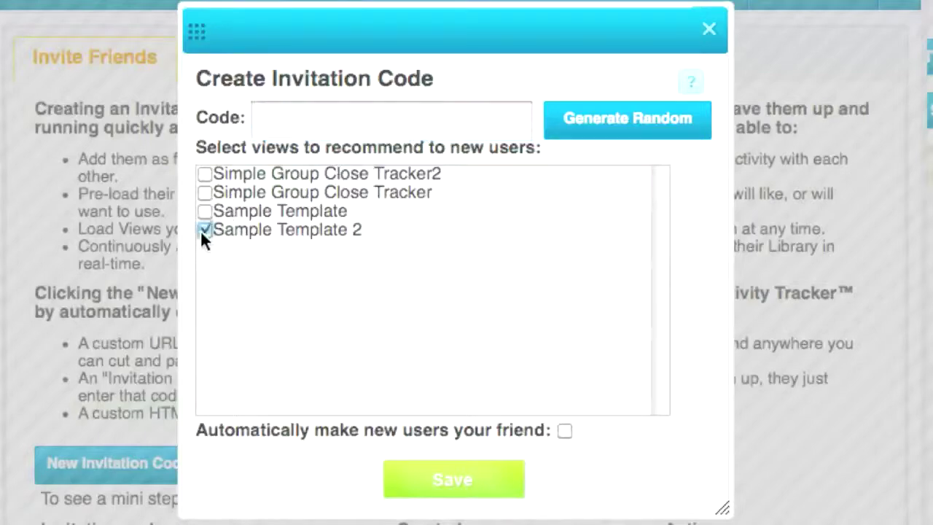
{"action": "left_click", "coordinate": [205, 212]}
{"action": "left_click", "coordinate": [204, 191]}
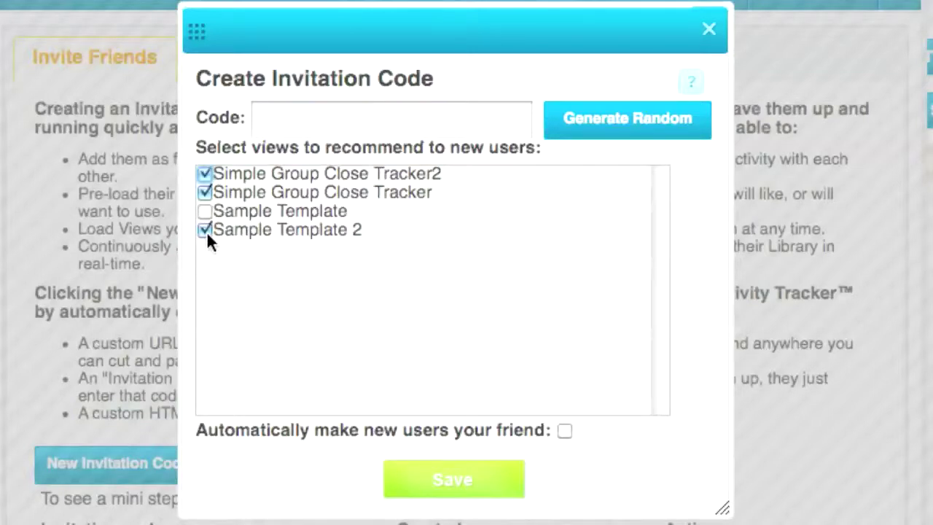
{"action": "left_click", "coordinate": [329, 120]}
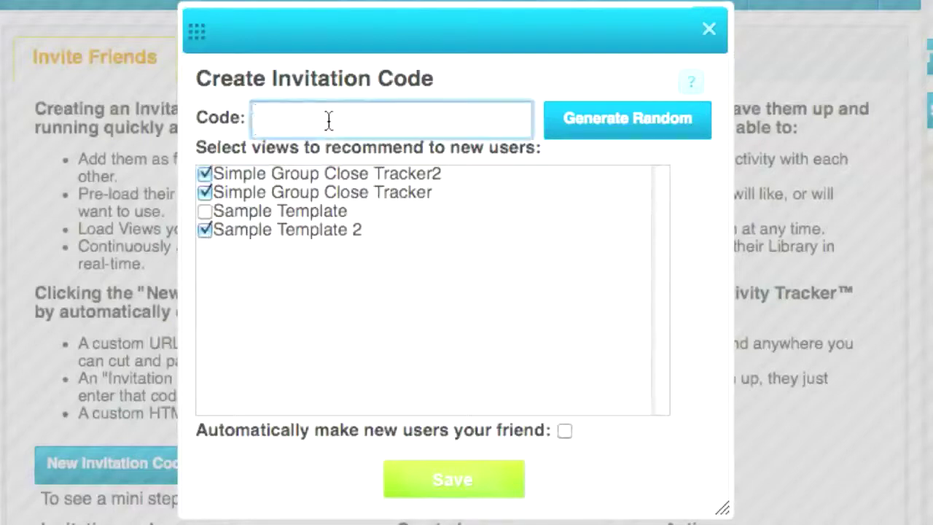
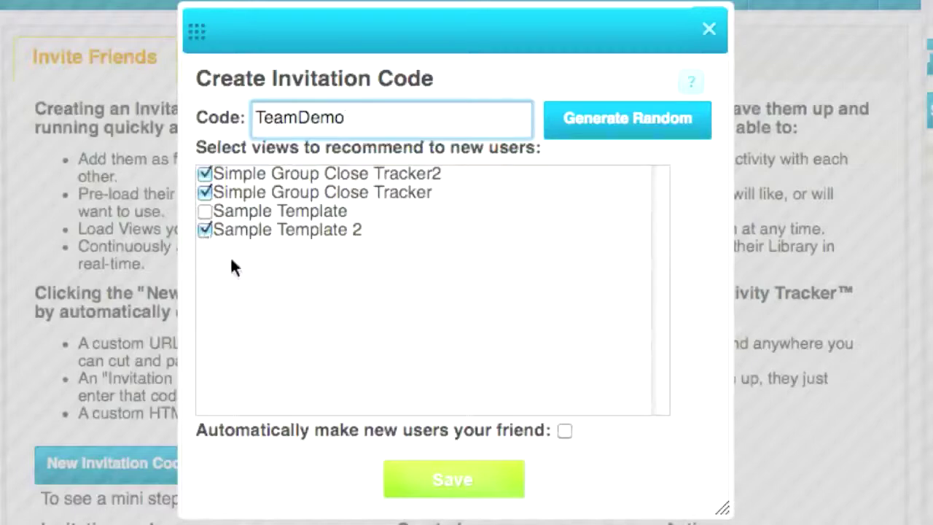
{"action": "left_click", "coordinate": [565, 430]}
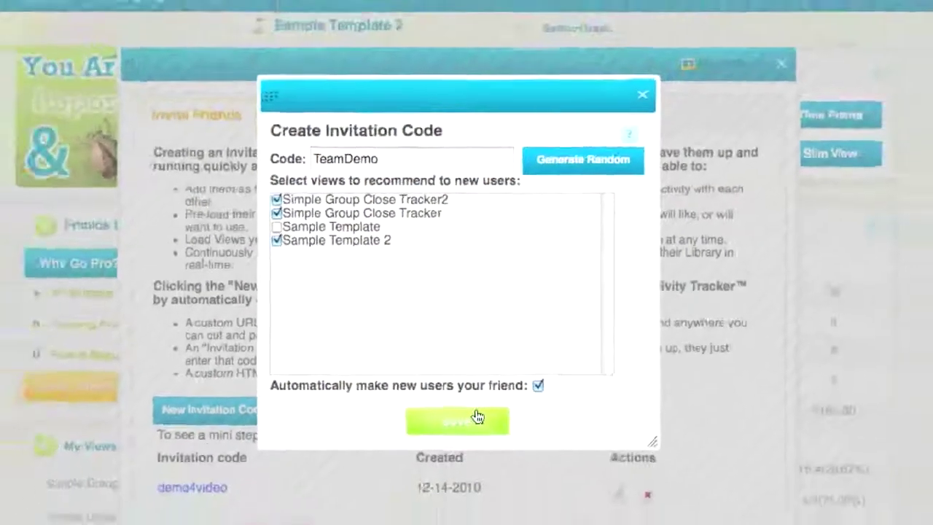
{"action": "left_click", "coordinate": [479, 487]}
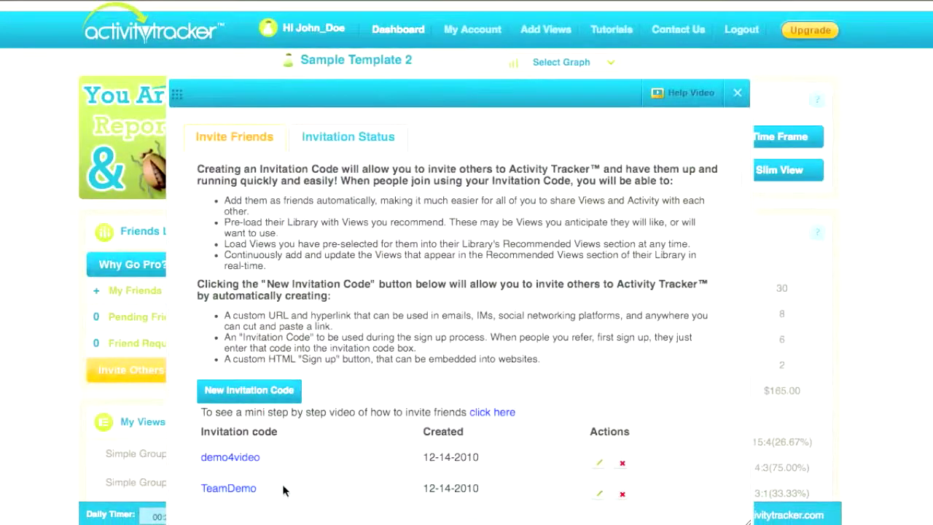
{"action": "left_click_drag", "start_coordinate": [278, 490], "coordinate": [193, 490]}
{"action": "left_click", "coordinate": [342, 487]}
{"action": "left_click", "coordinate": [234, 493]}
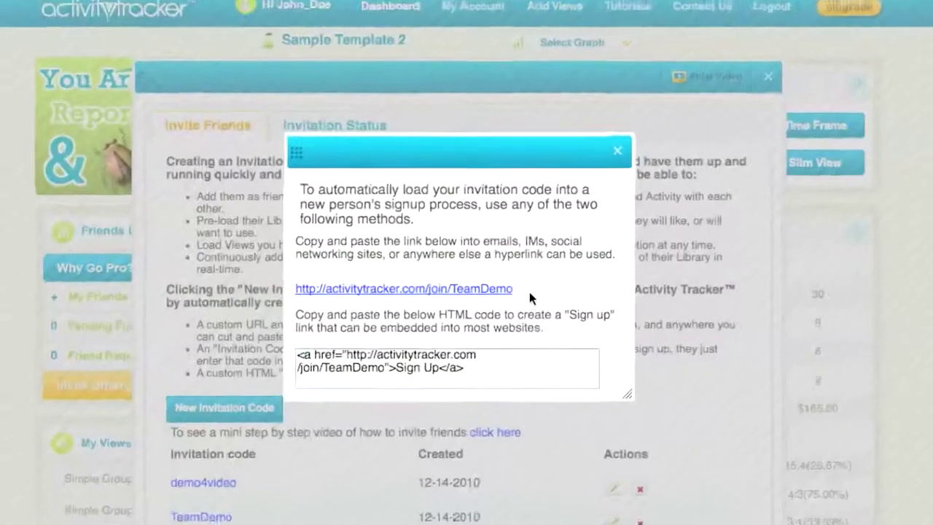
{"action": "left_click_drag", "start_coordinate": [513, 283], "coordinate": [311, 282]}
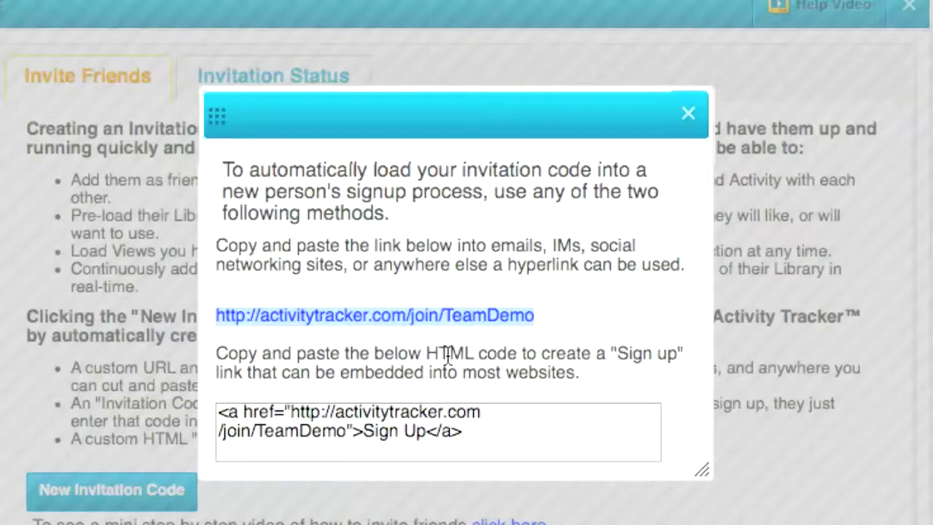
{"action": "left_click_drag", "start_coordinate": [529, 446], "coordinate": [191, 412]}
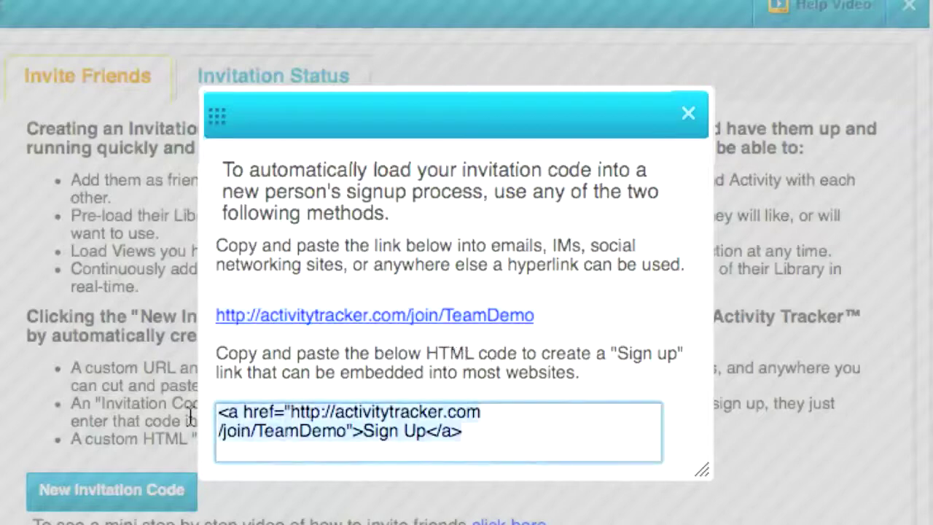
{"action": "left_click", "coordinate": [403, 357]}
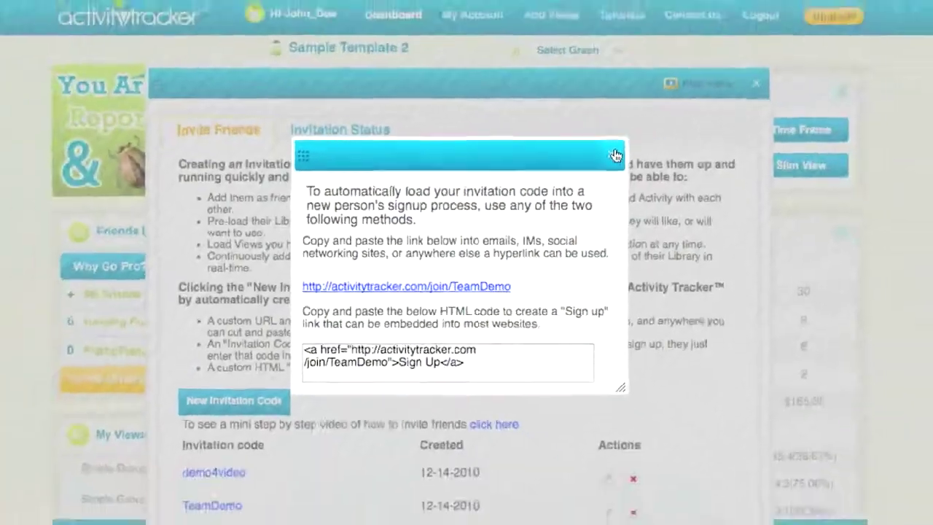
{"action": "left_click", "coordinate": [688, 113]}
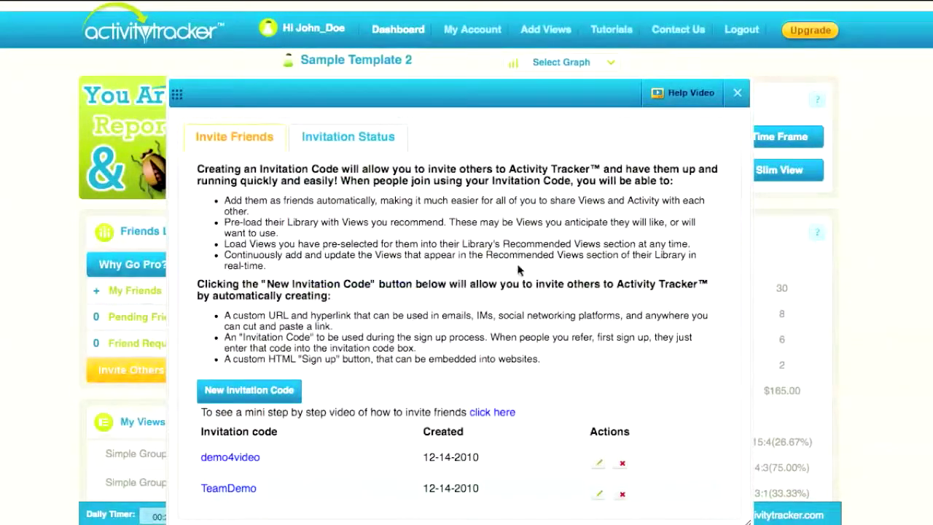
Check the Invitation Status tab, then close the invitation window
{"action": "left_click", "coordinate": [347, 144]}
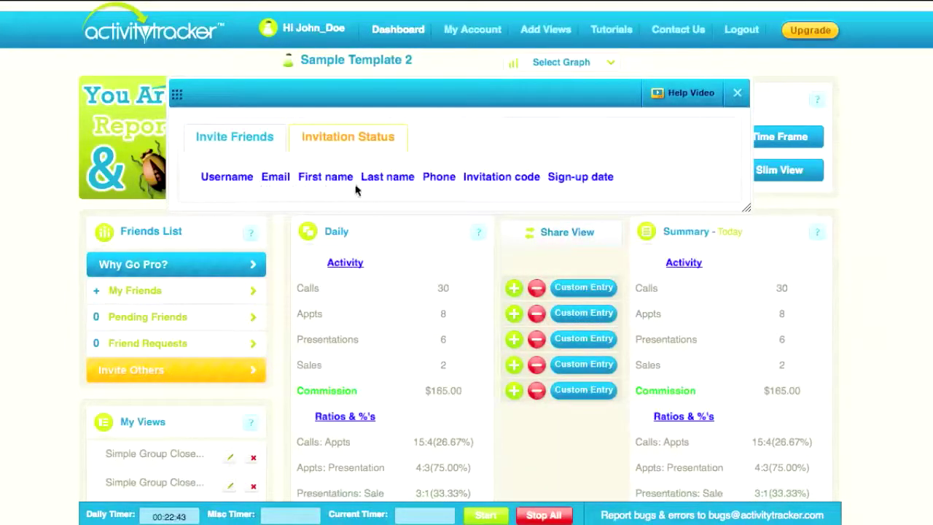
{"action": "left_click", "coordinate": [234, 137]}
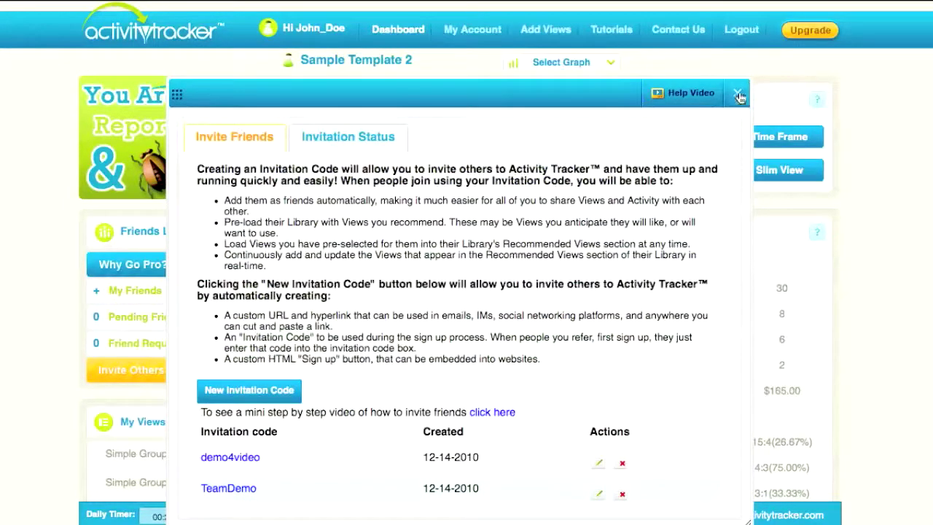
{"action": "left_click", "coordinate": [738, 94]}
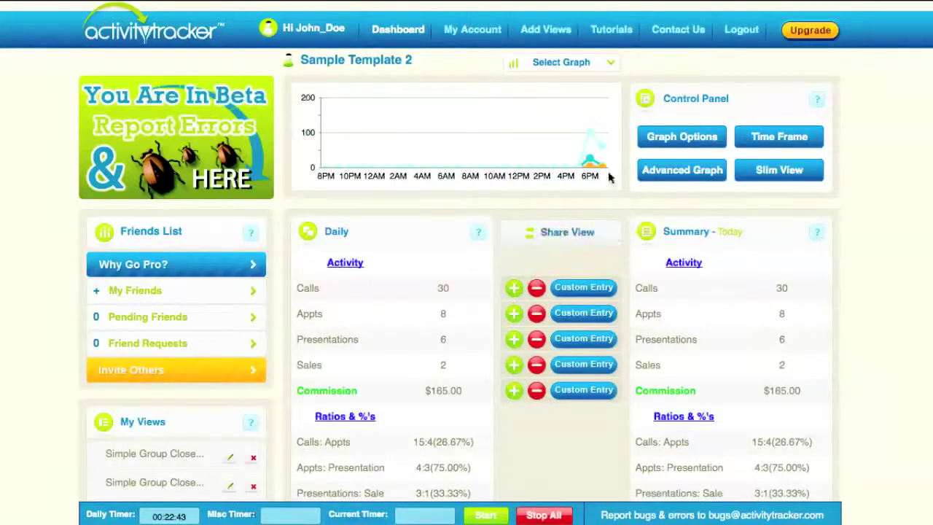
{"action": "left_click", "coordinate": [546, 234]}
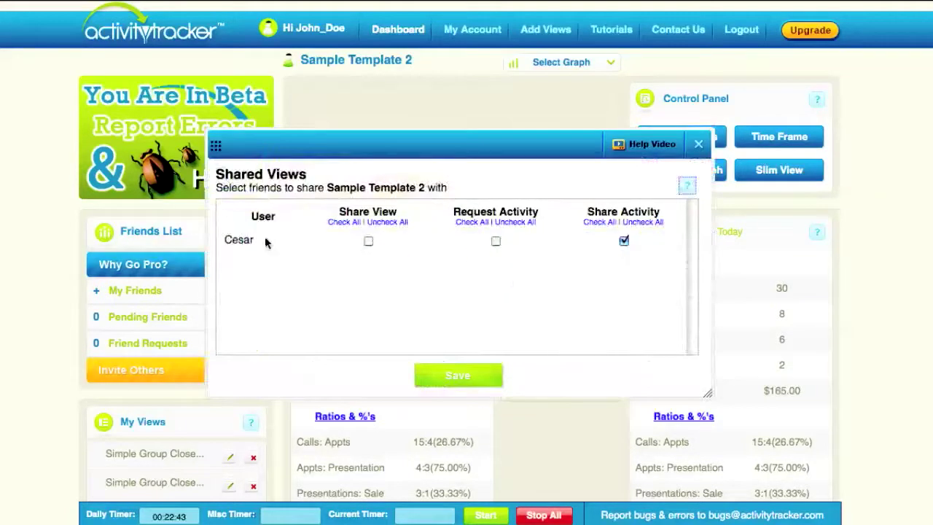
{"action": "left_click_drag", "start_coordinate": [269, 242], "coordinate": [196, 240]}
{"action": "left_click", "coordinate": [594, 270]}
{"action": "left_click", "coordinate": [703, 144]}
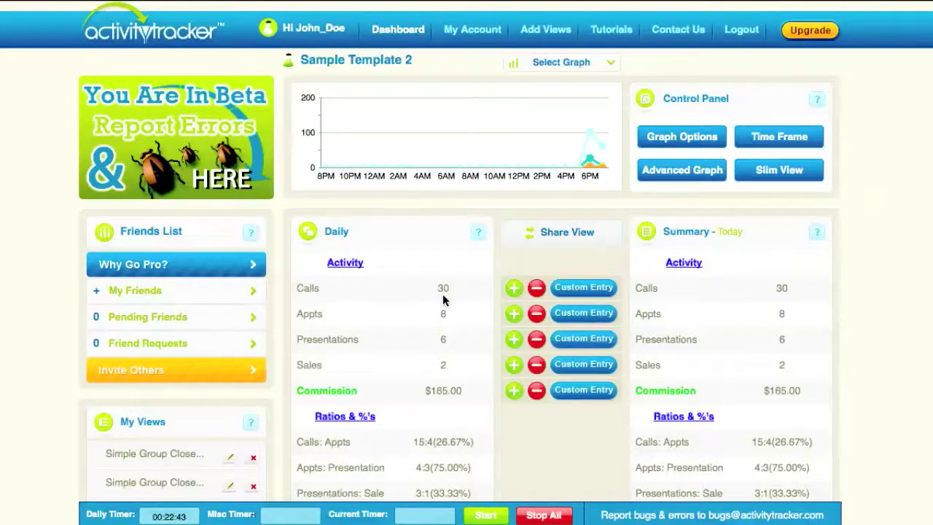
{"action": "scroll", "coordinate": [442, 294], "scroll_direction": "down", "scroll_amount": 3}
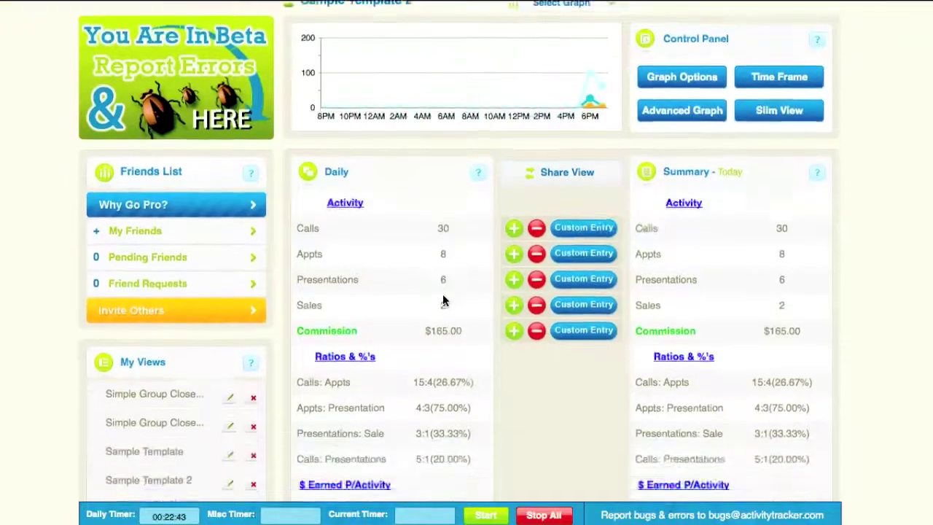
{"action": "scroll", "coordinate": [442, 293], "scroll_direction": "up", "scroll_amount": 3}
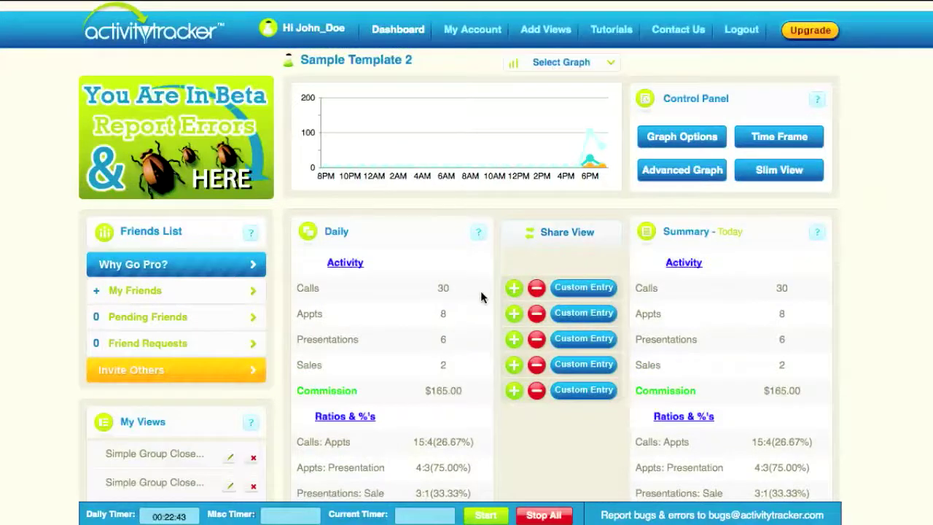
{"action": "scroll", "coordinate": [501, 304], "scroll_direction": "down", "scroll_amount": 5}
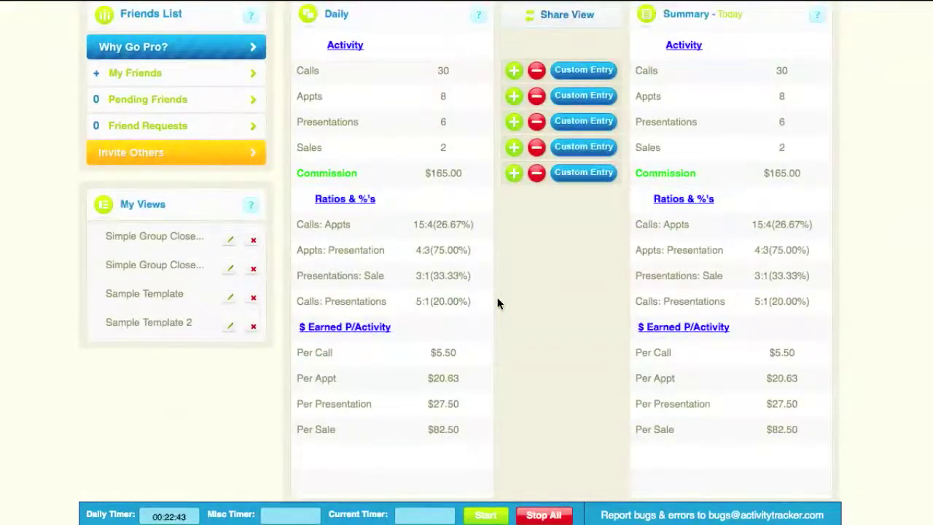
{"action": "scroll", "coordinate": [498, 304], "scroll_direction": "up", "scroll_amount": 3}
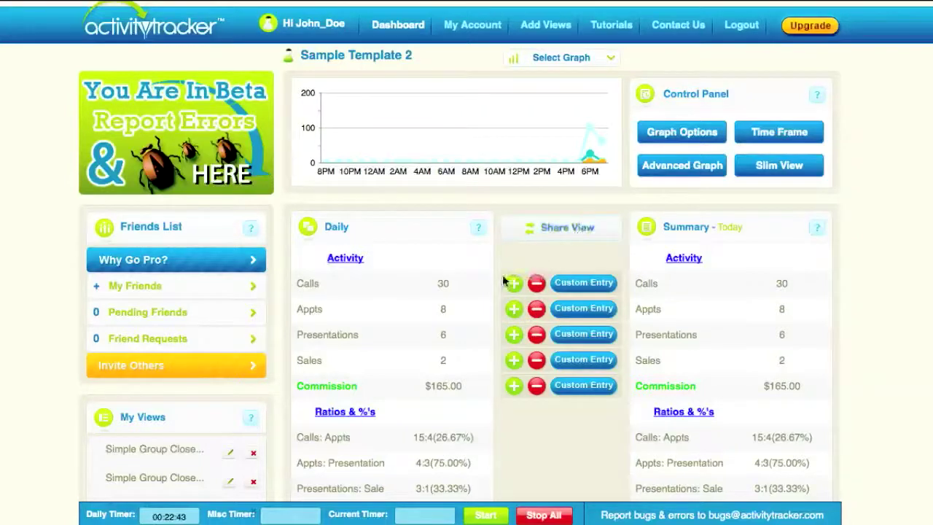
{"action": "scroll", "coordinate": [505, 282], "scroll_direction": "down", "scroll_amount": 3}
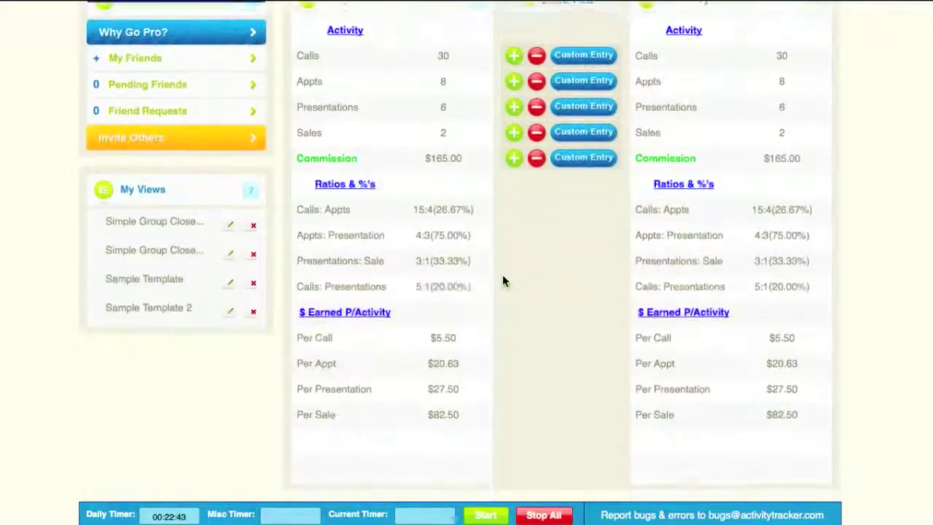
{"action": "scroll", "coordinate": [503, 282], "scroll_direction": "up", "scroll_amount": 3}
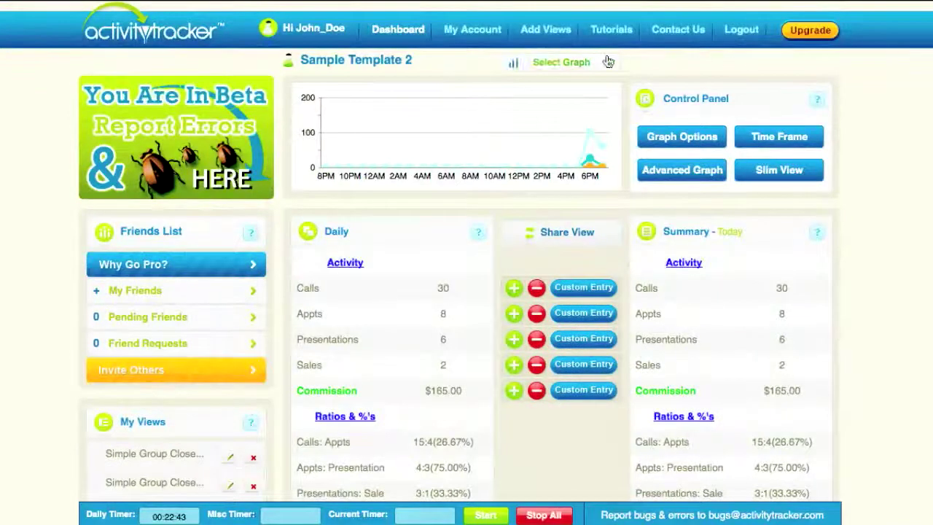